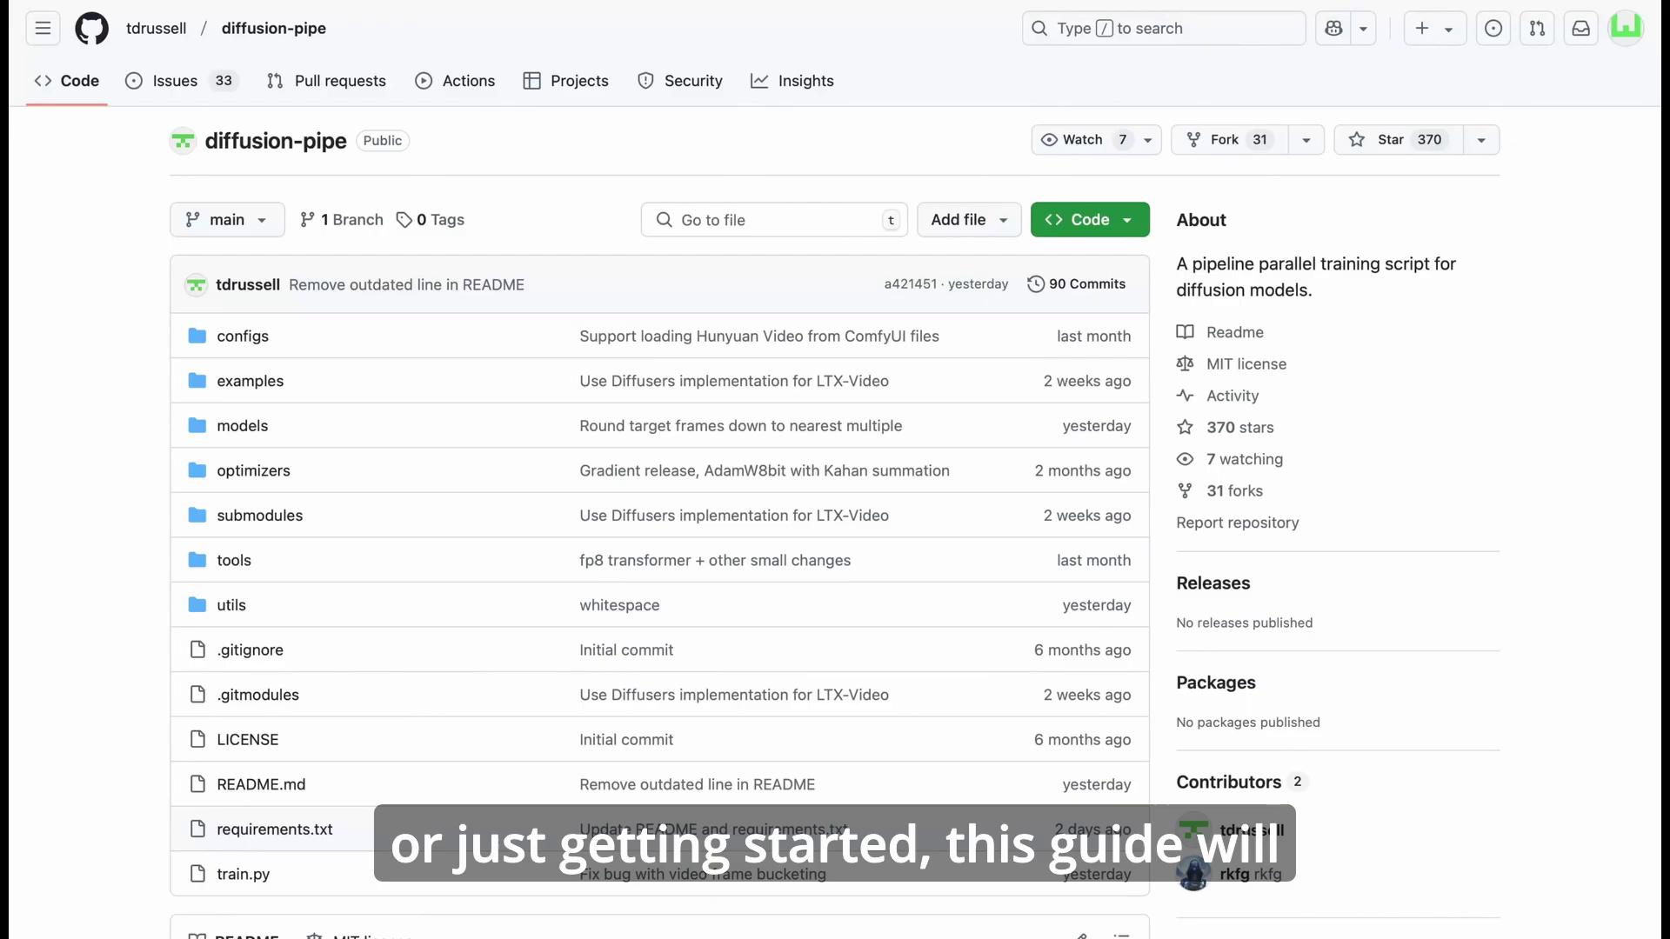
- Browse the MimicPC homepage and launch the diffusion-pipe app from the apps dashboard
{"action": "scroll", "coordinate": [836, 469], "scroll_direction": "down", "scroll_amount": 10}
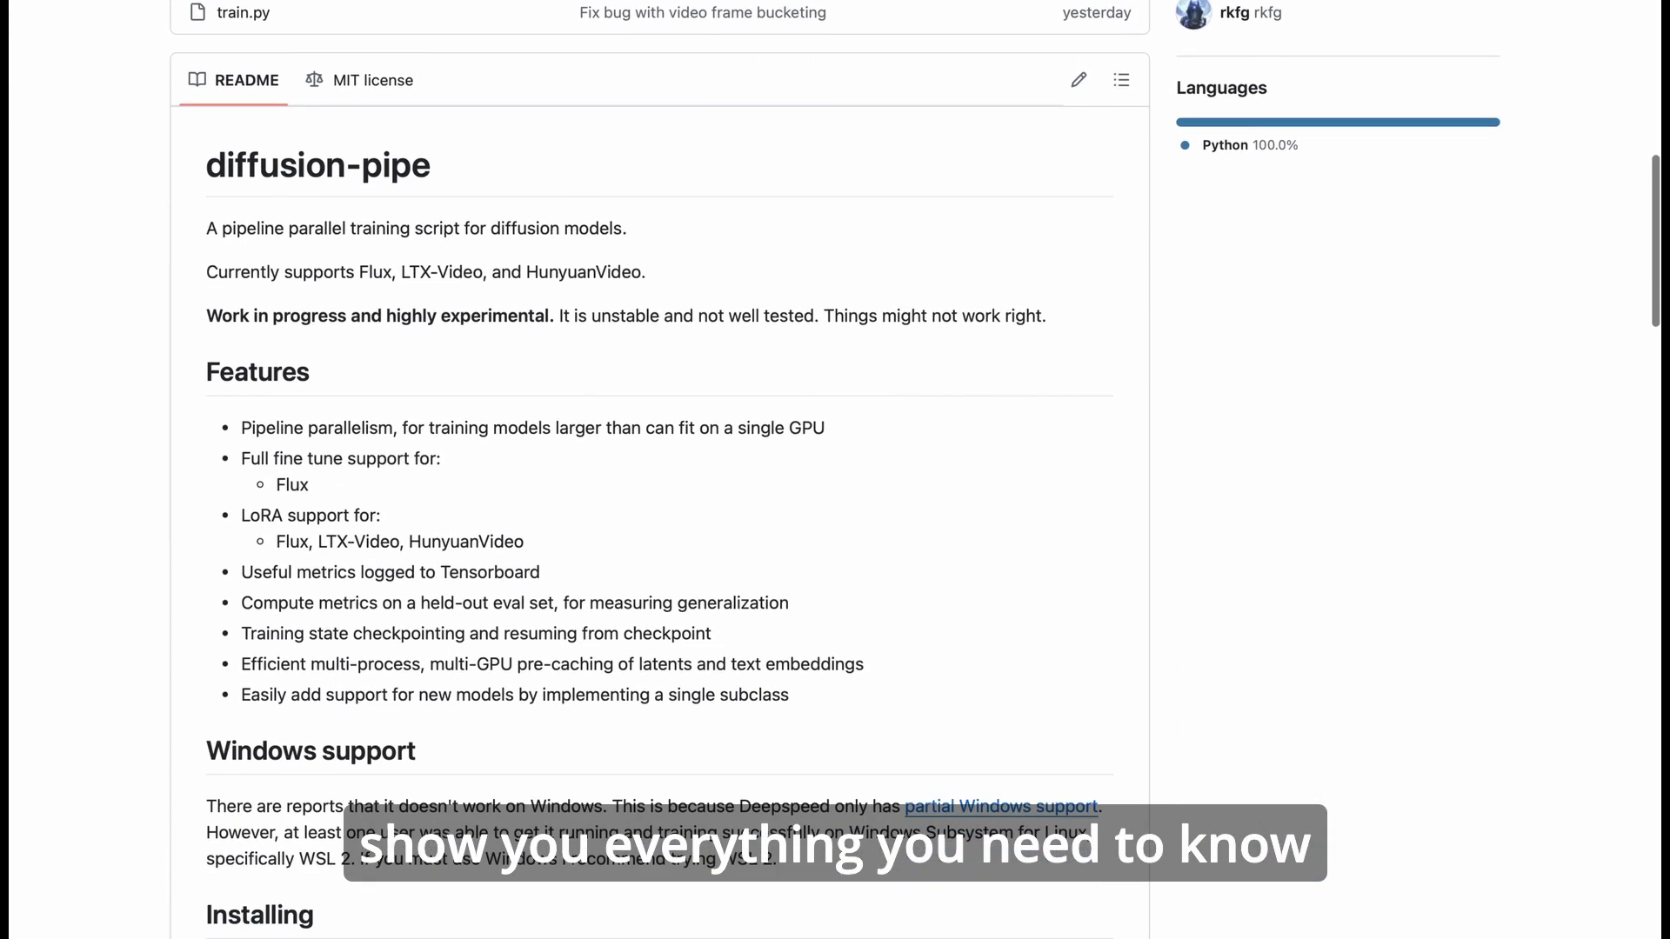
{"action": "scroll", "coordinate": [835, 470], "scroll_direction": "down", "scroll_amount": 2}
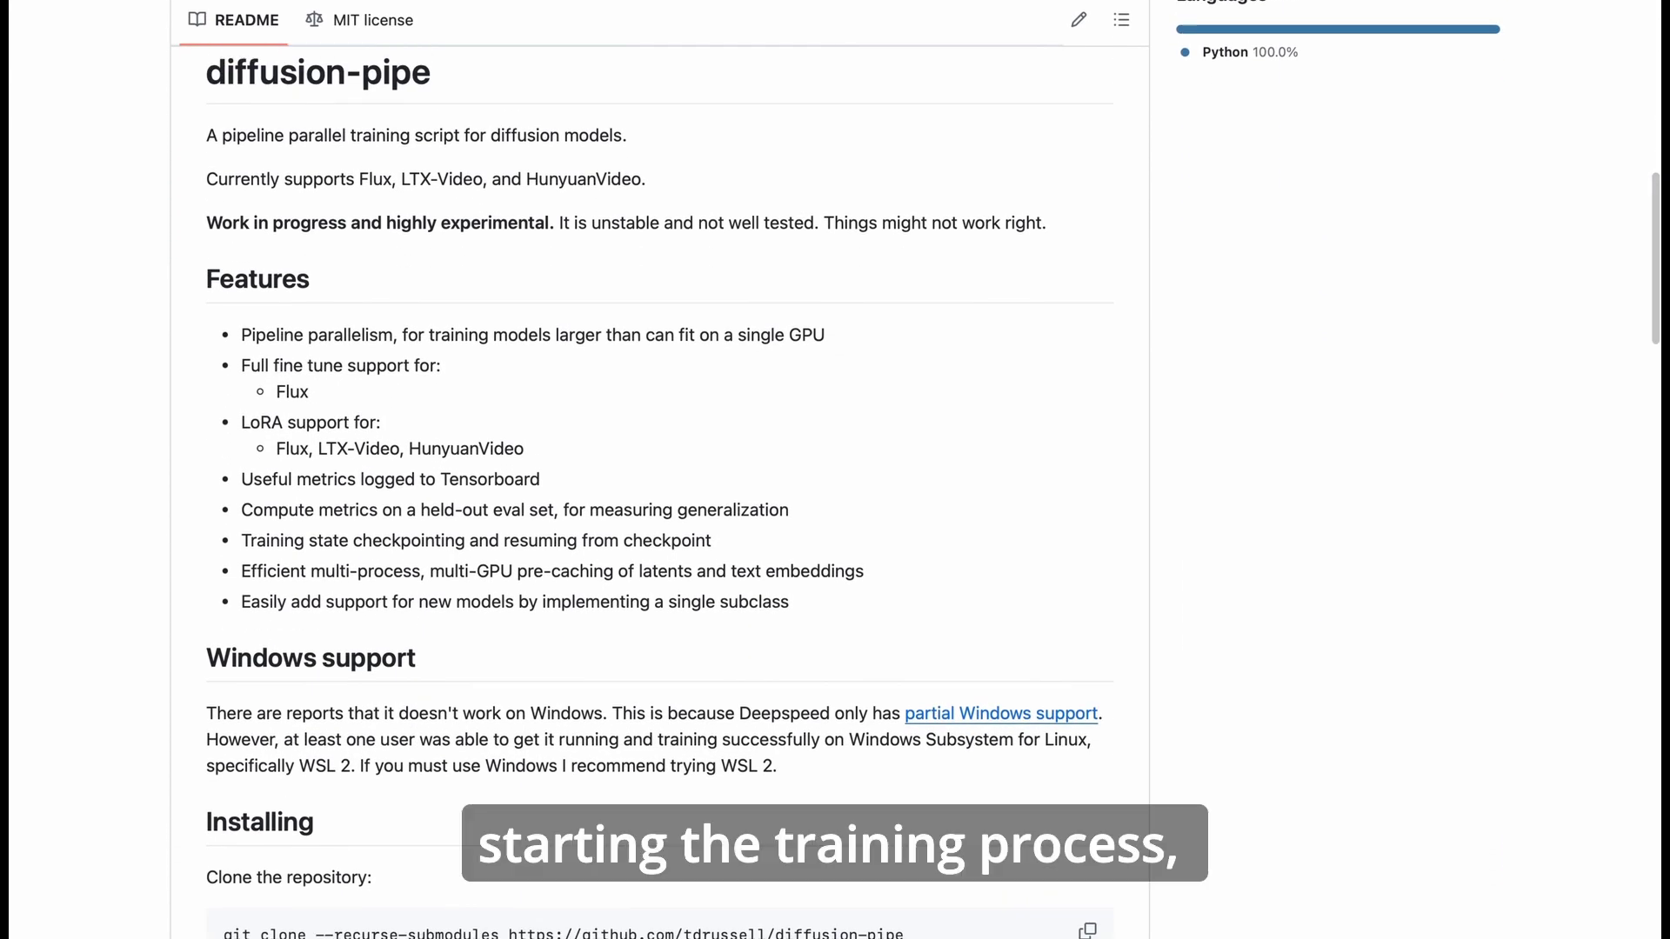
{"action": "scroll", "coordinate": [835, 470], "scroll_direction": "down", "scroll_amount": 1}
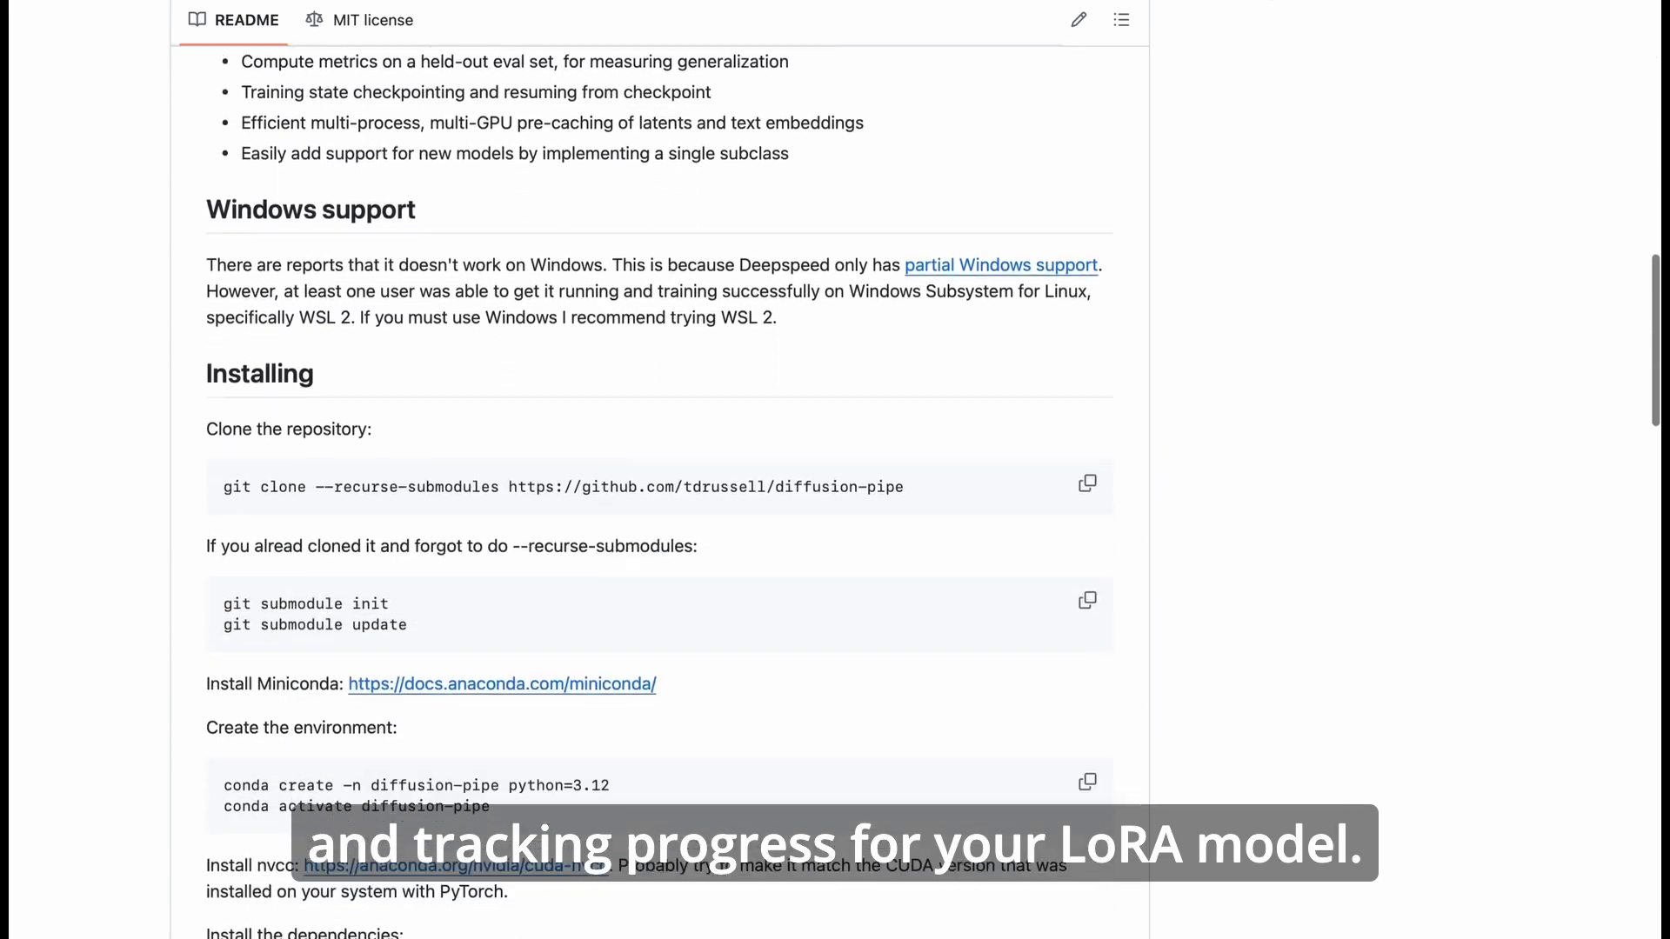
{"action": "scroll", "coordinate": [835, 470], "scroll_direction": "down", "scroll_amount": 8}
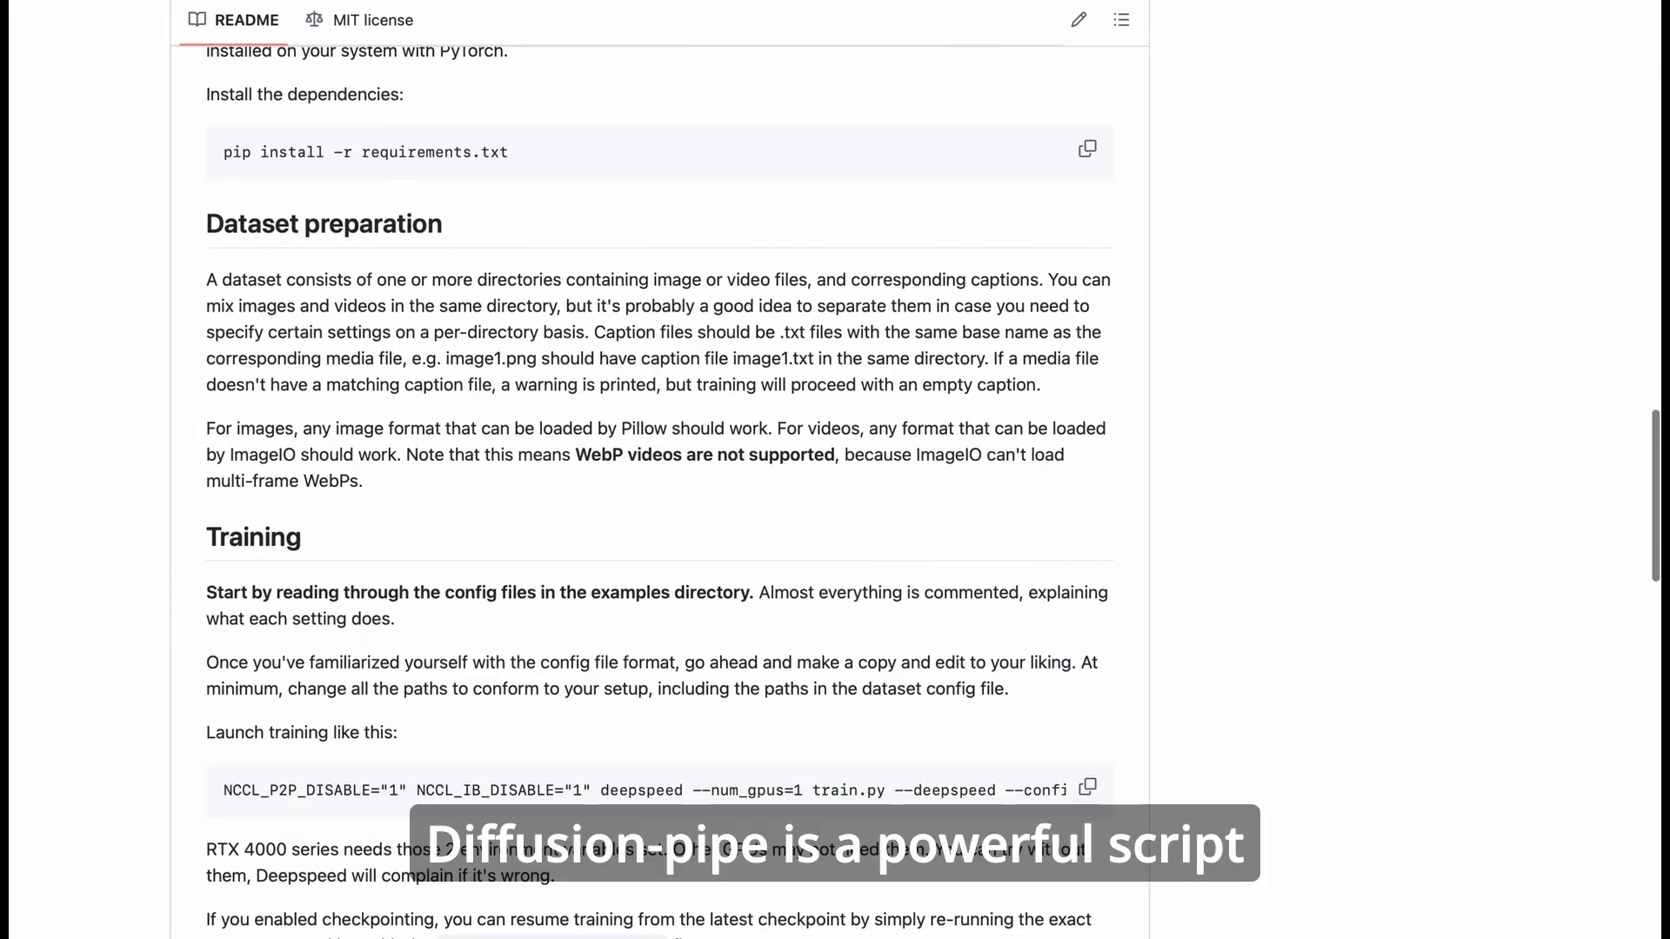
{"action": "scroll", "coordinate": [835, 470], "scroll_direction": "down", "scroll_amount": 8}
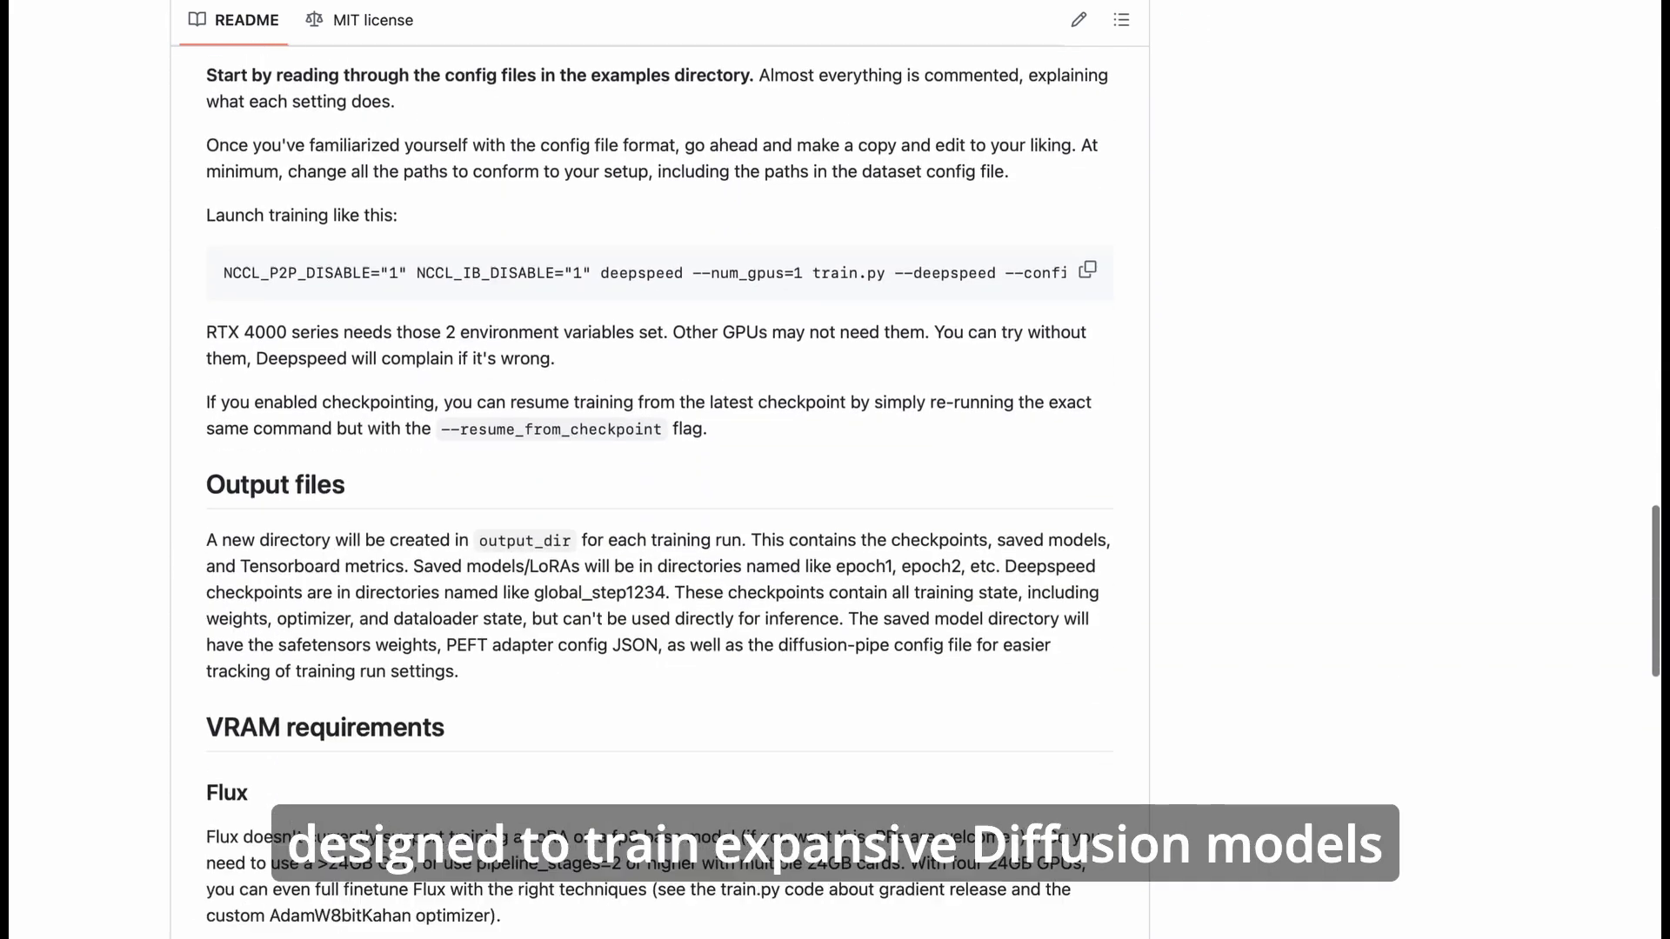
{"action": "scroll", "coordinate": [835, 470], "scroll_direction": "down", "scroll_amount": 3}
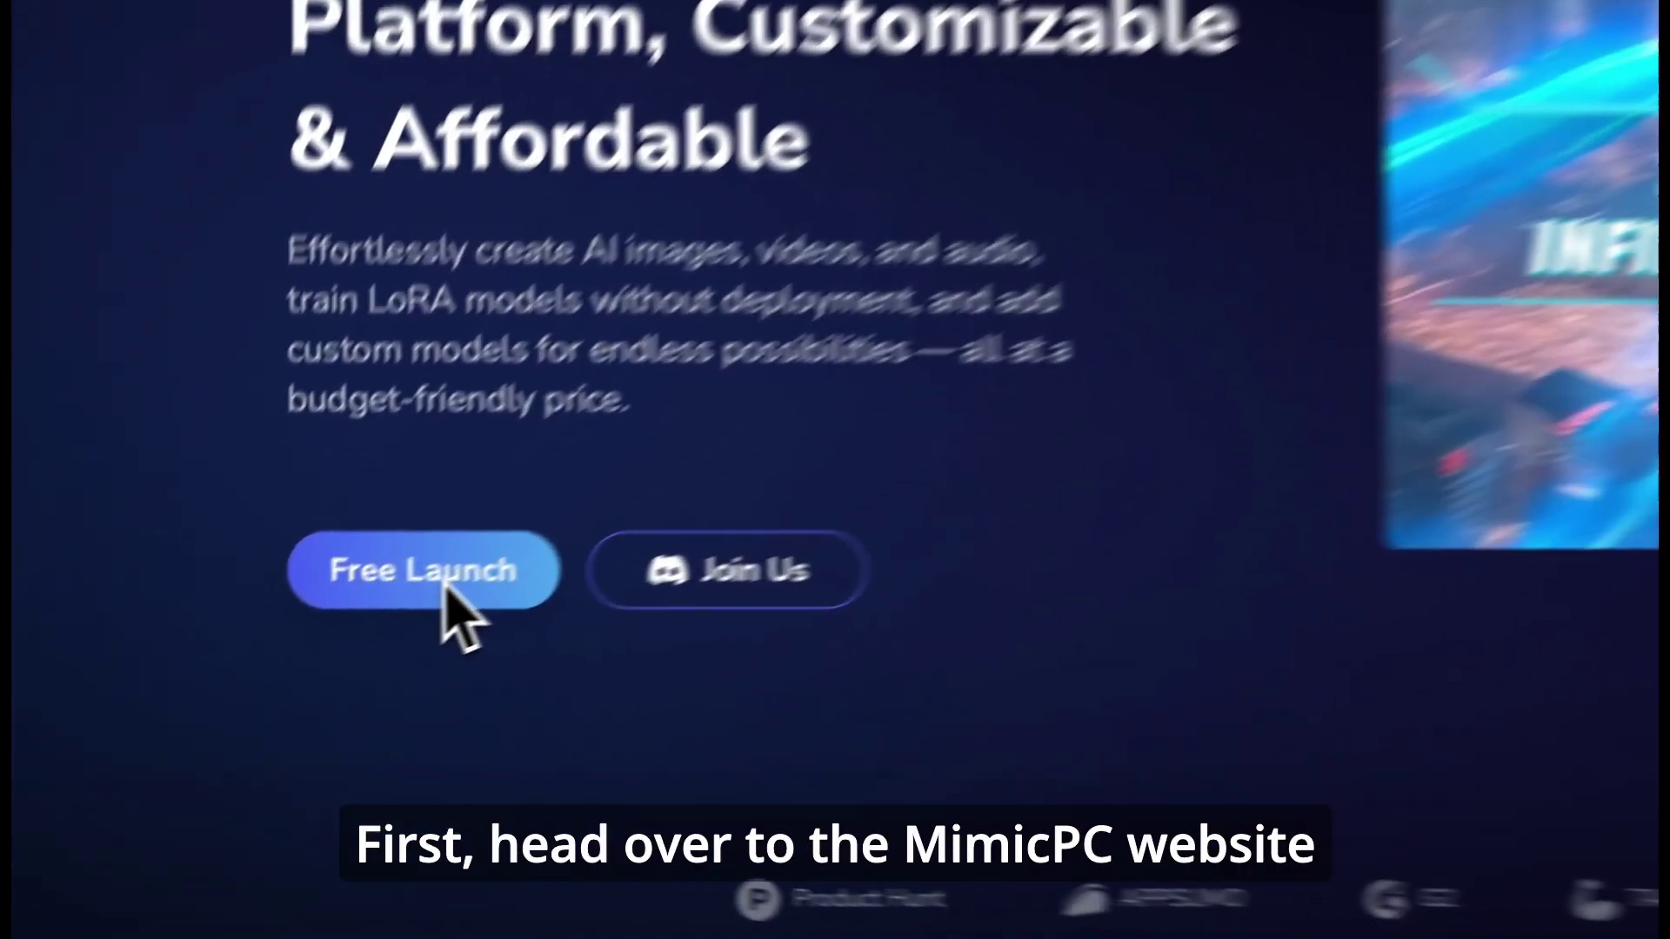
{"action": "left_click", "coordinate": [265, 712]}
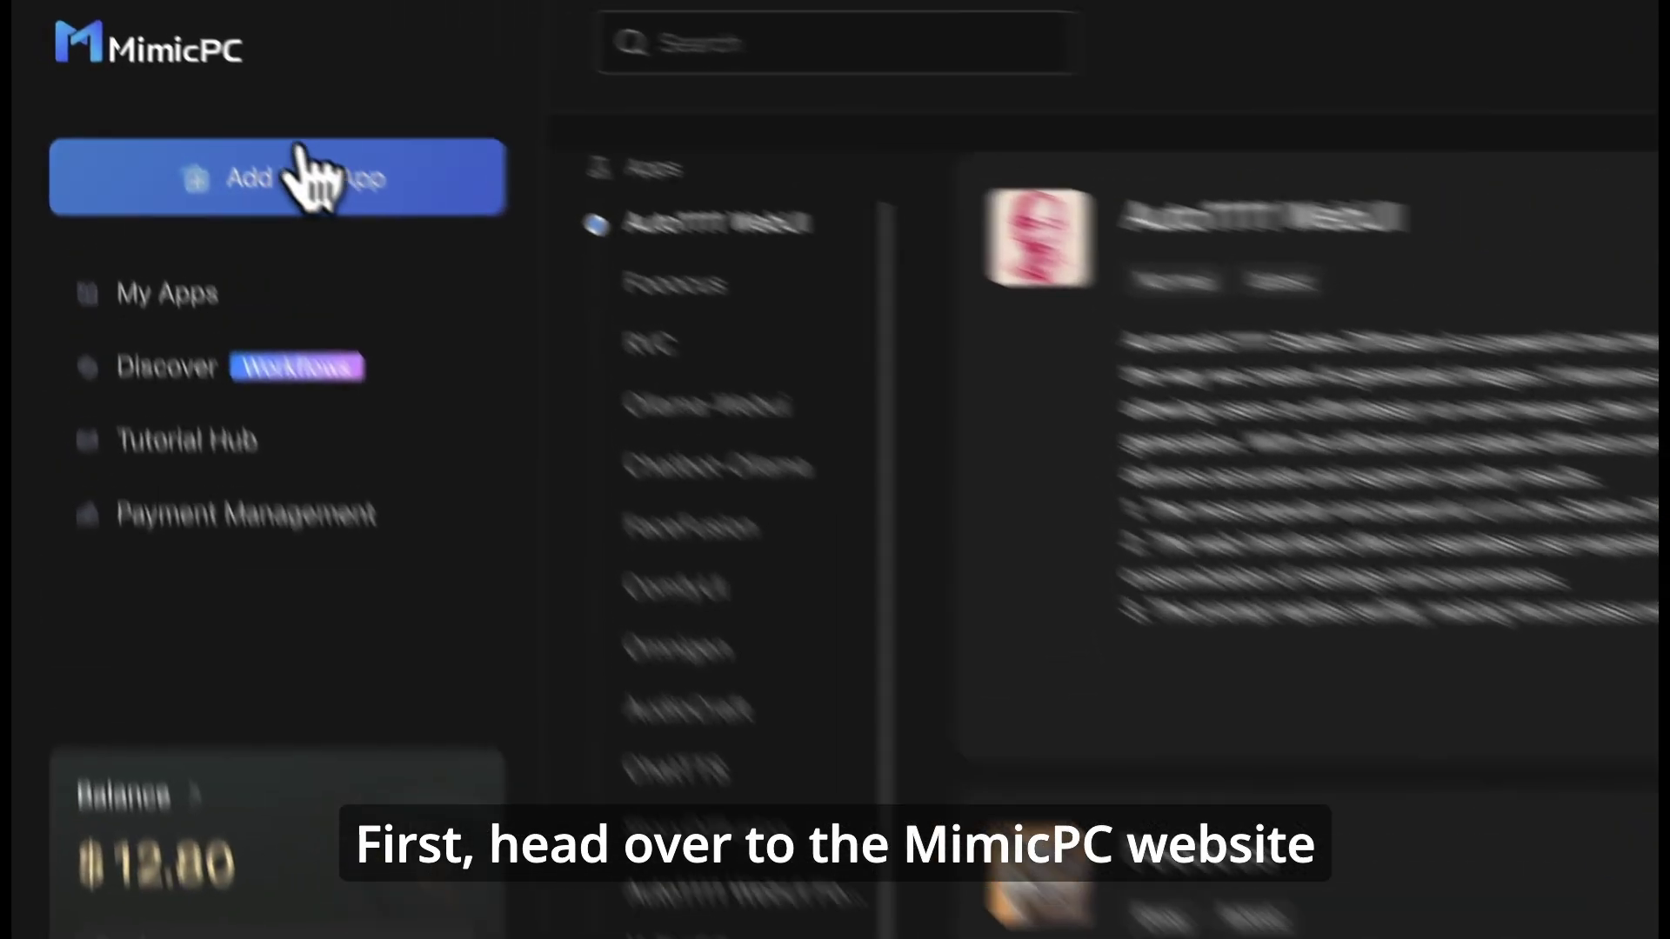
{"action": "scroll", "coordinate": [519, 696], "scroll_direction": "down", "scroll_amount": 3}
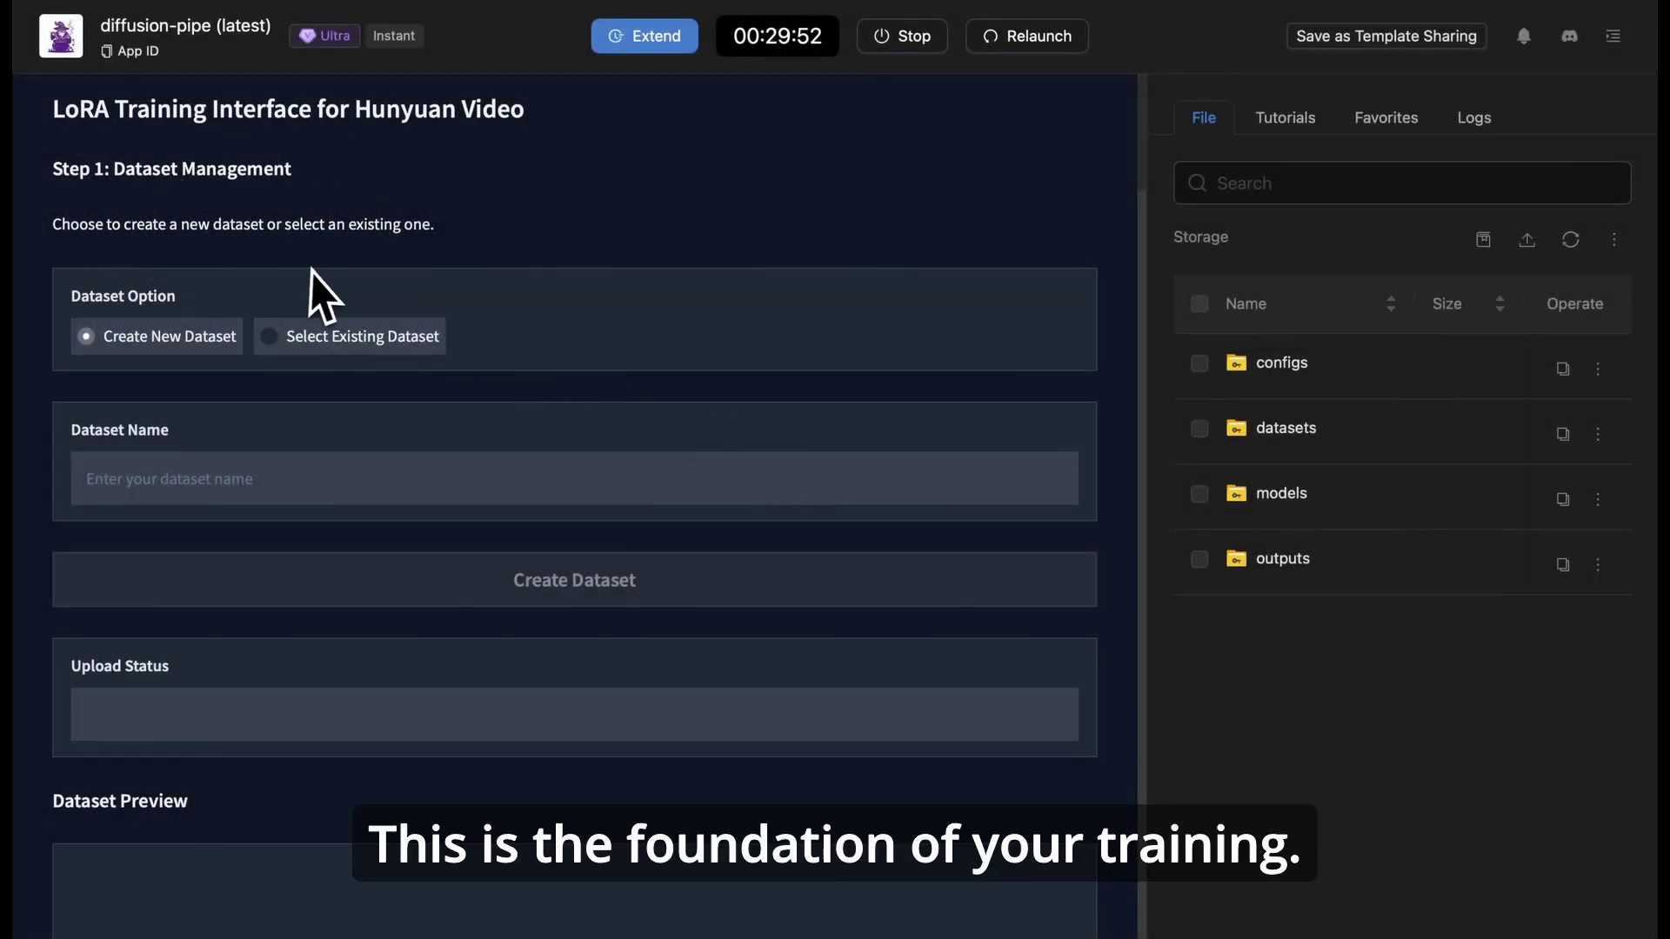
- Create a dataset named 'test' and bring up the image file chooser for it
{"action": "left_click", "coordinate": [209, 485]}
{"action": "type", "text": "test"}
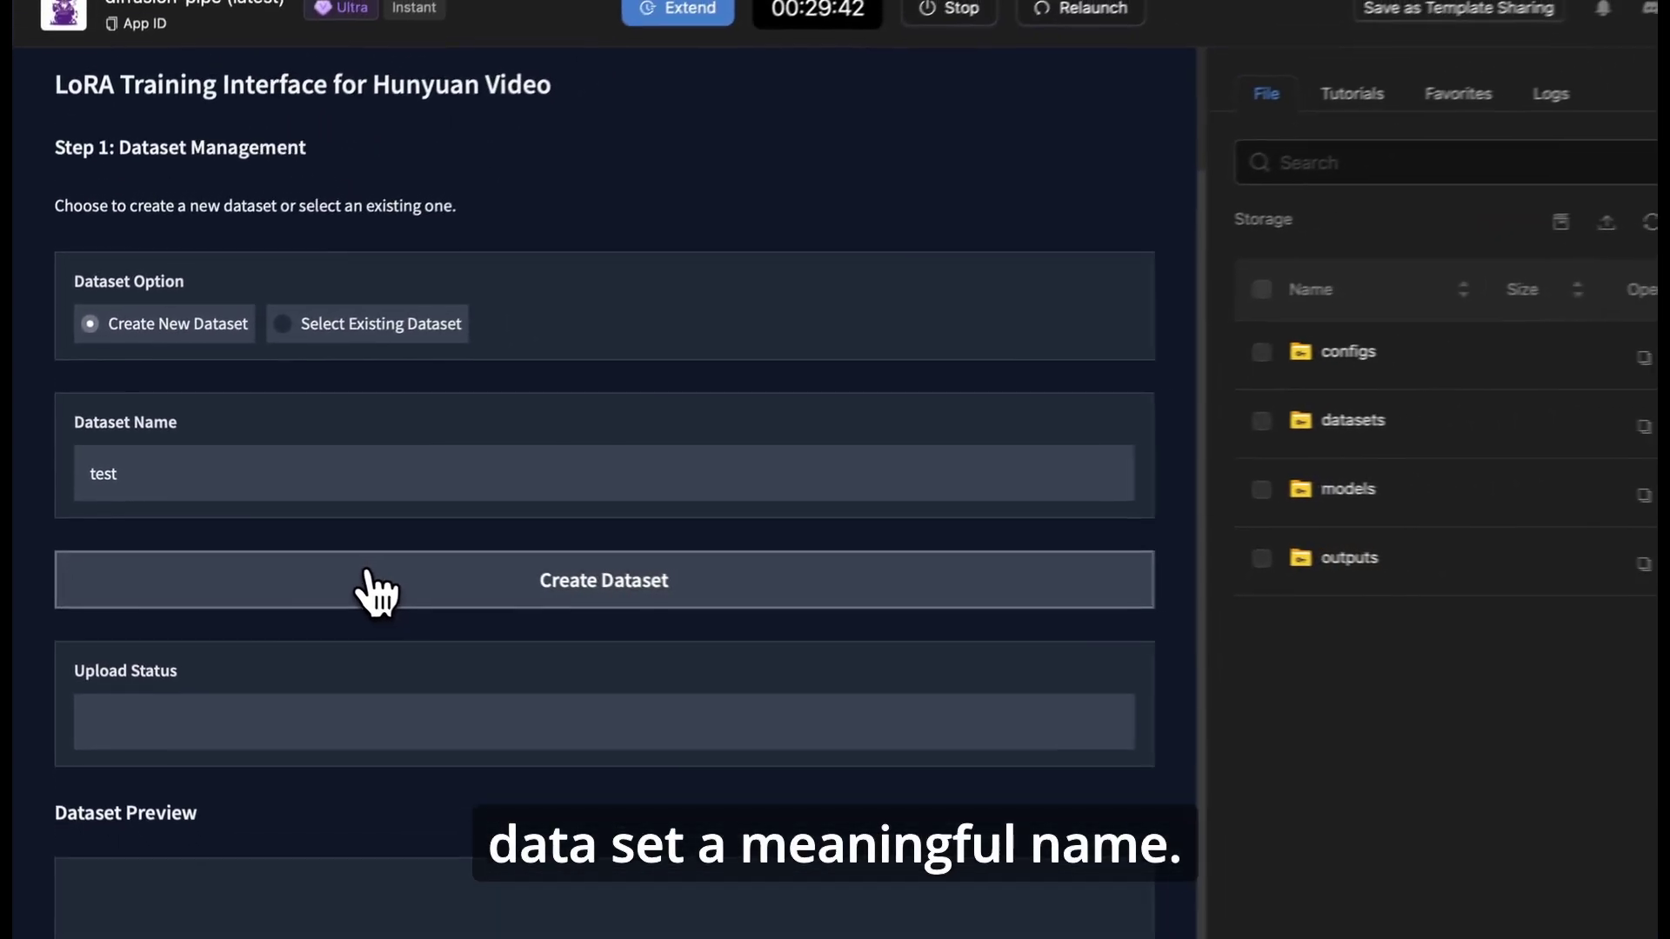
{"action": "left_click", "coordinate": [369, 576]}
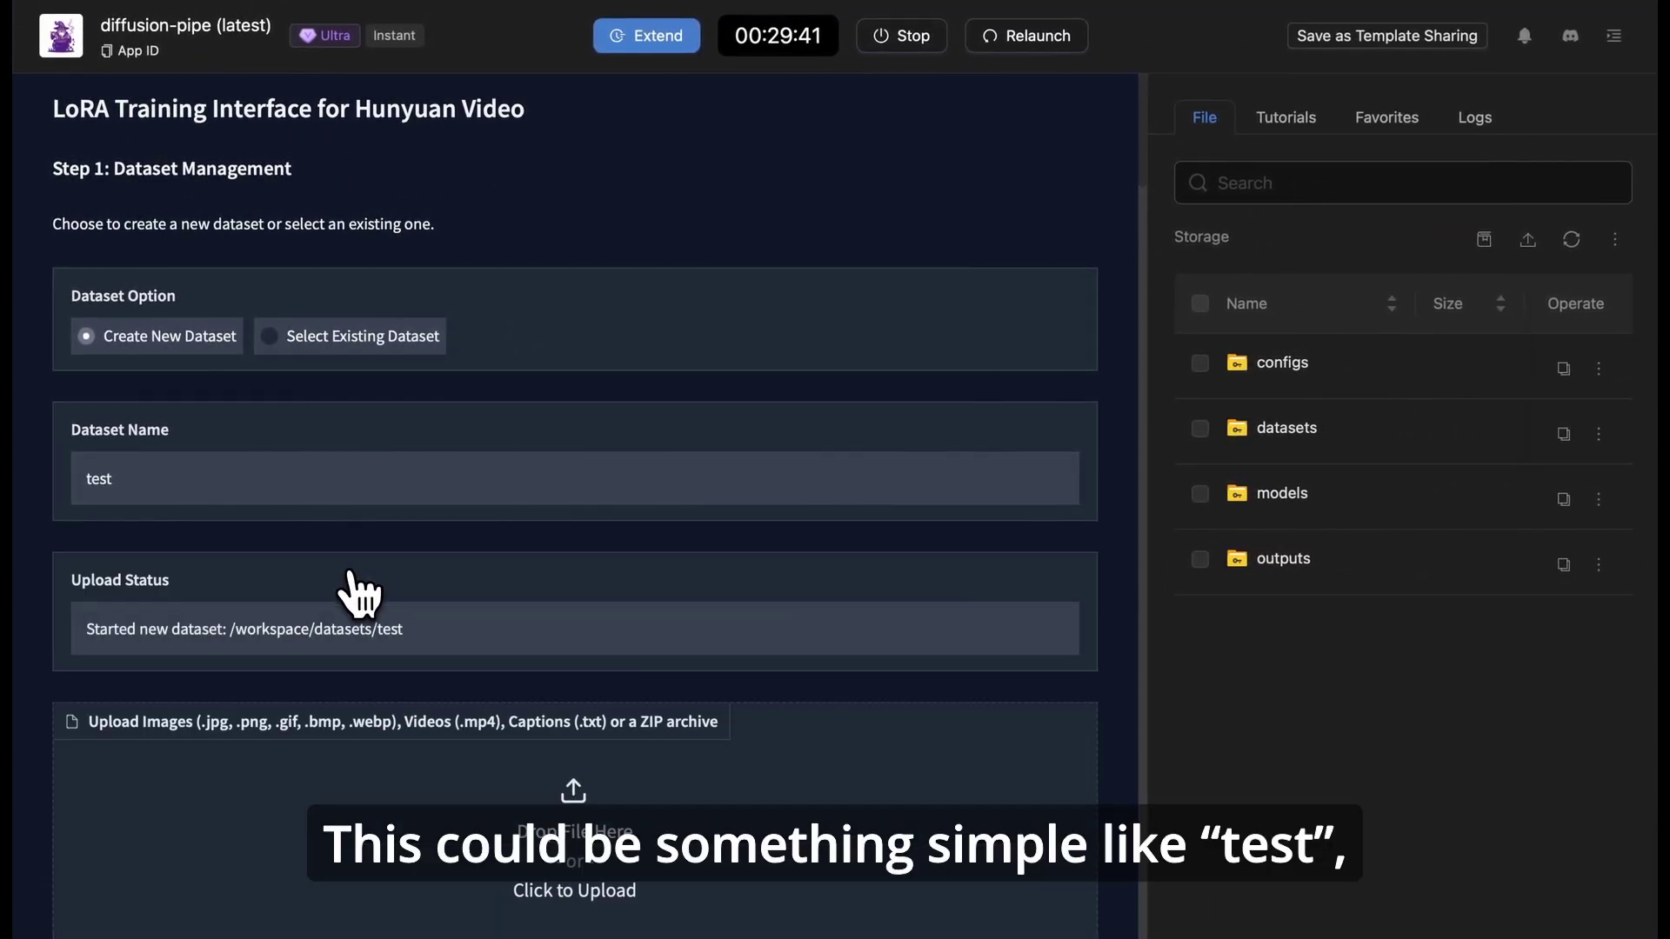
{"action": "scroll", "coordinate": [348, 582], "scroll_direction": "down", "scroll_amount": 3}
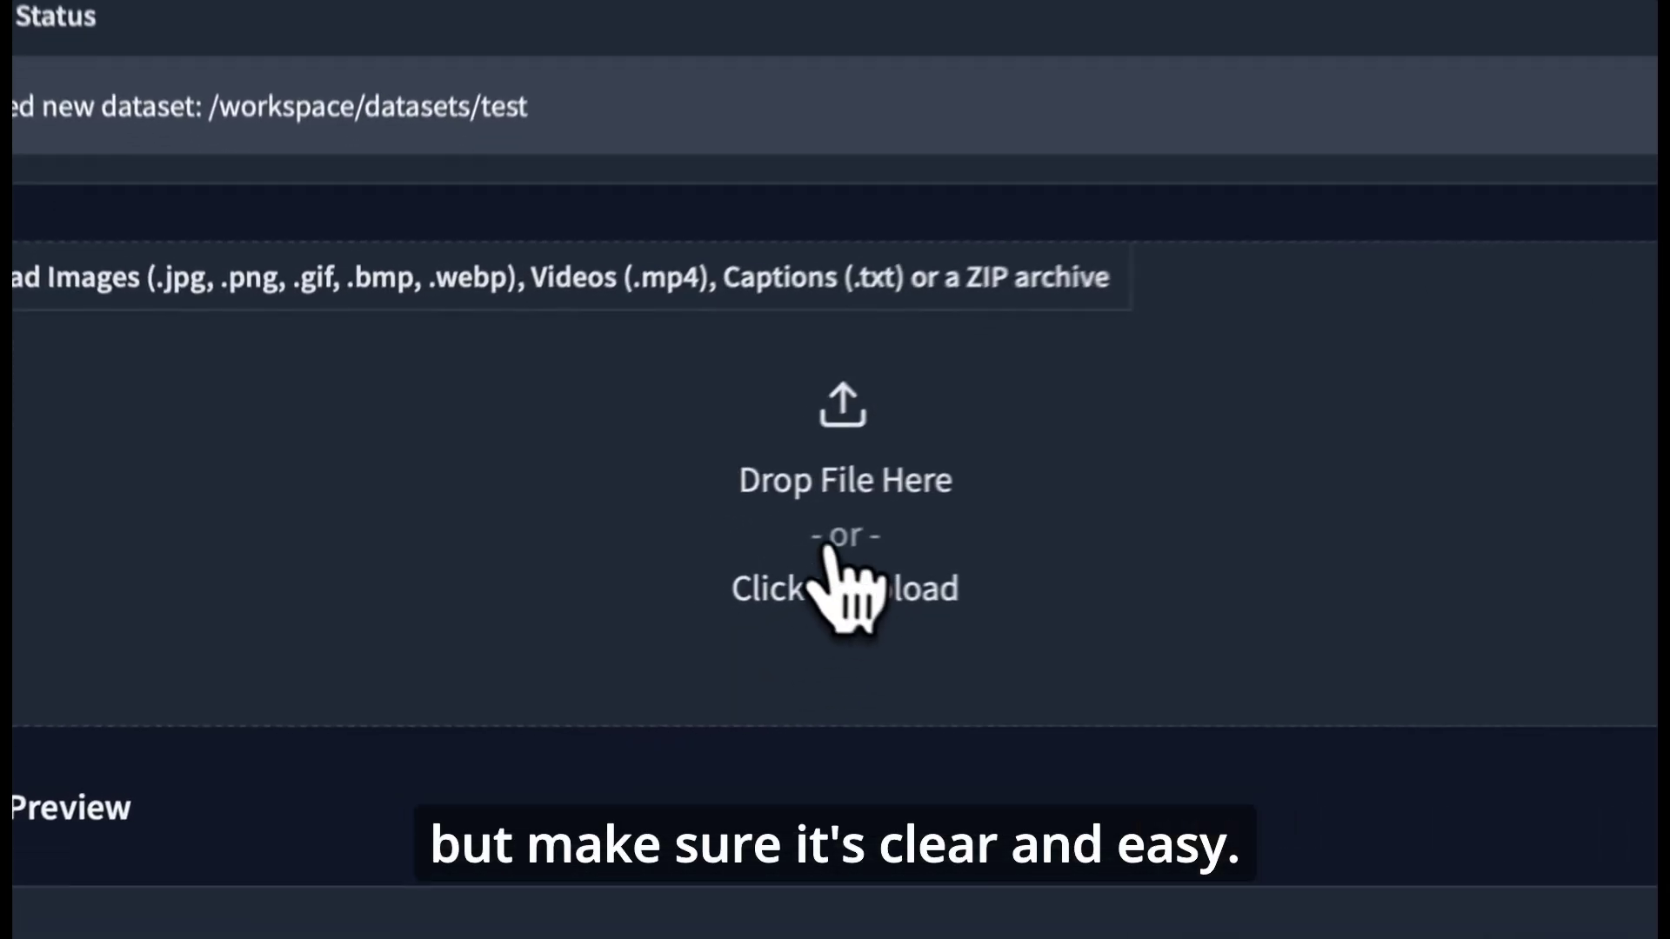
{"action": "left_click", "coordinate": [572, 659]}
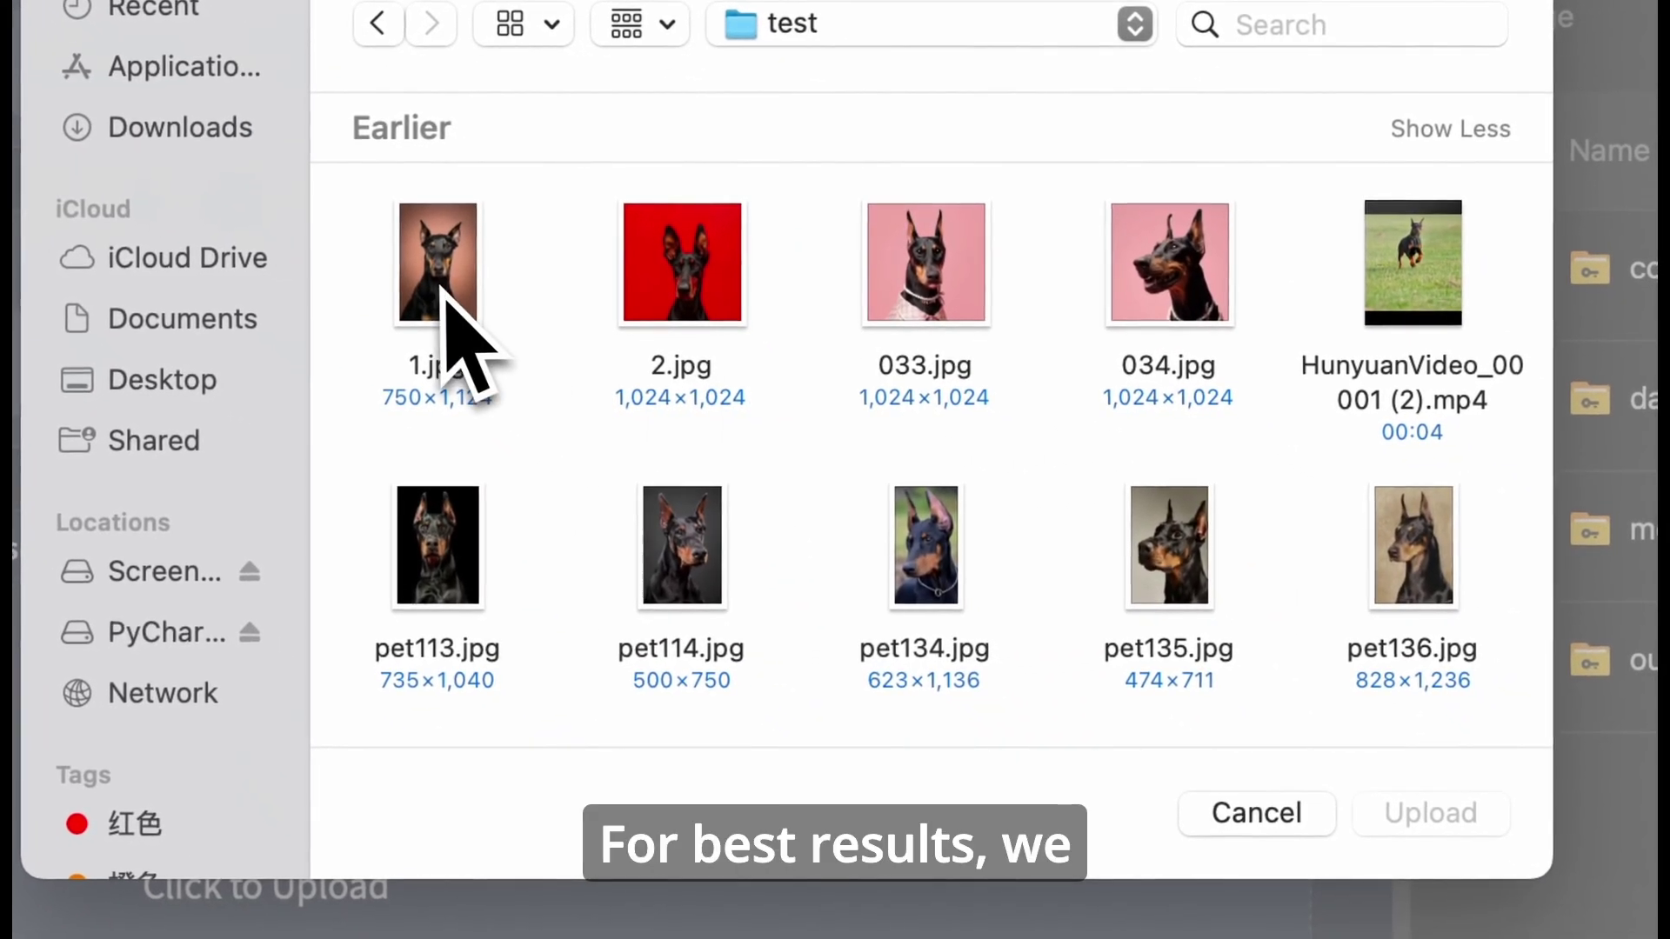
- Select the ten dog images from 1.jpg through pet155.jpg and upload them
{"action": "left_click", "coordinate": [448, 300]}
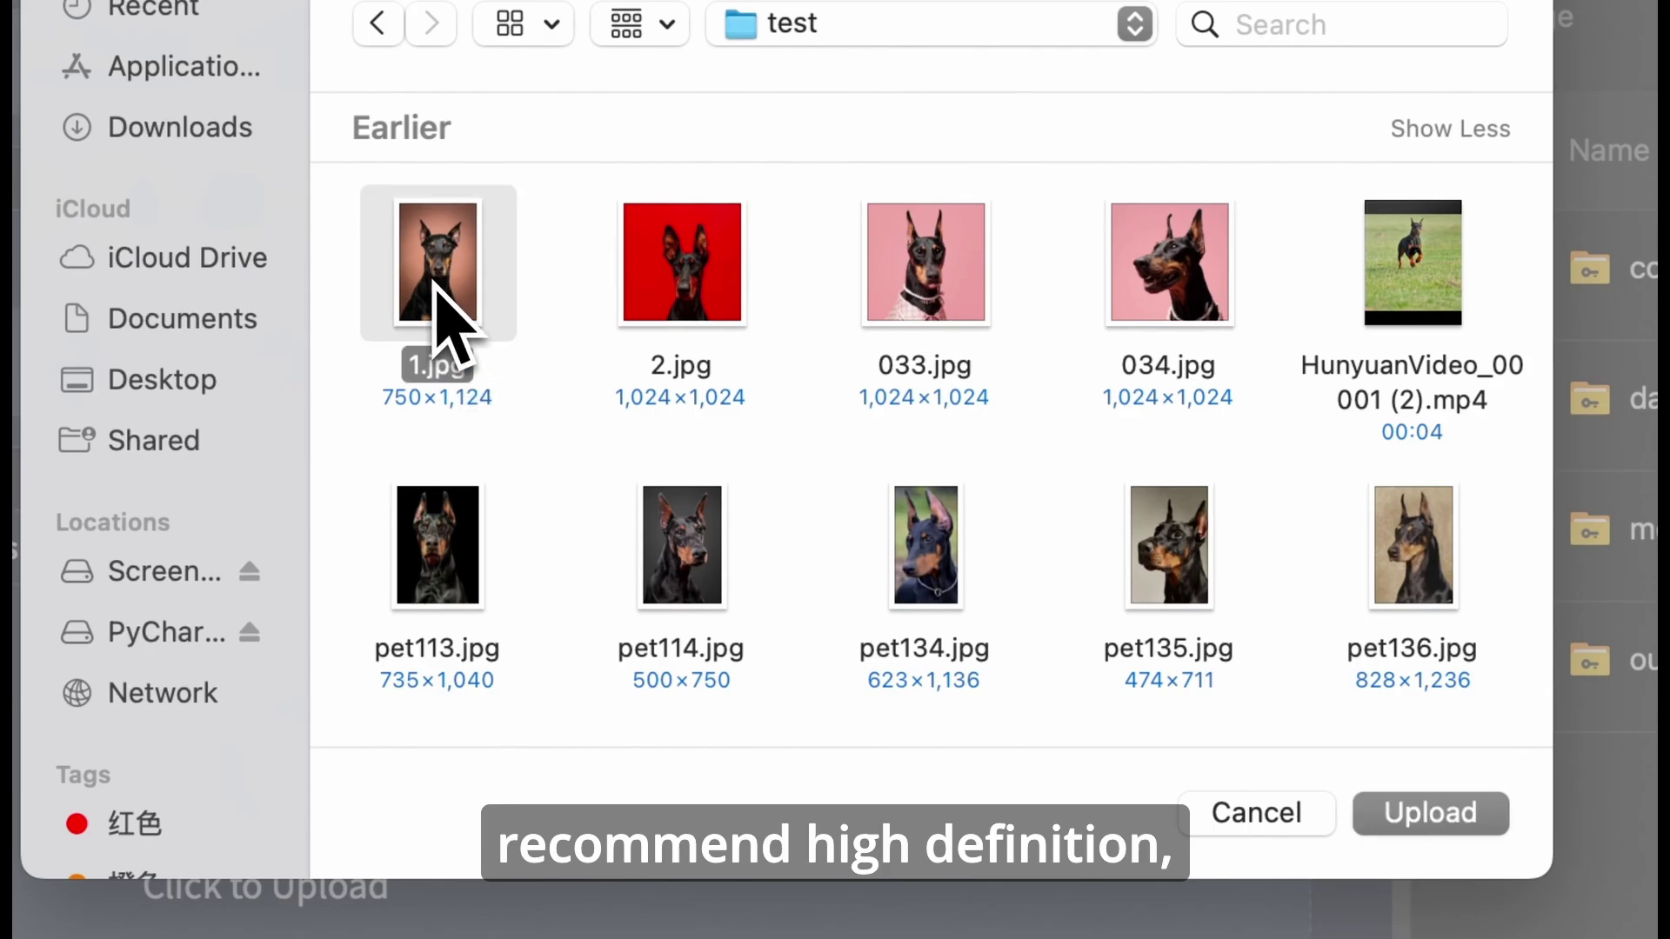
{"action": "scroll", "coordinate": [609, 539], "scroll_direction": "down", "scroll_amount": 3}
{"action": "left_click", "coordinate": [503, 565], "text": "shift"}
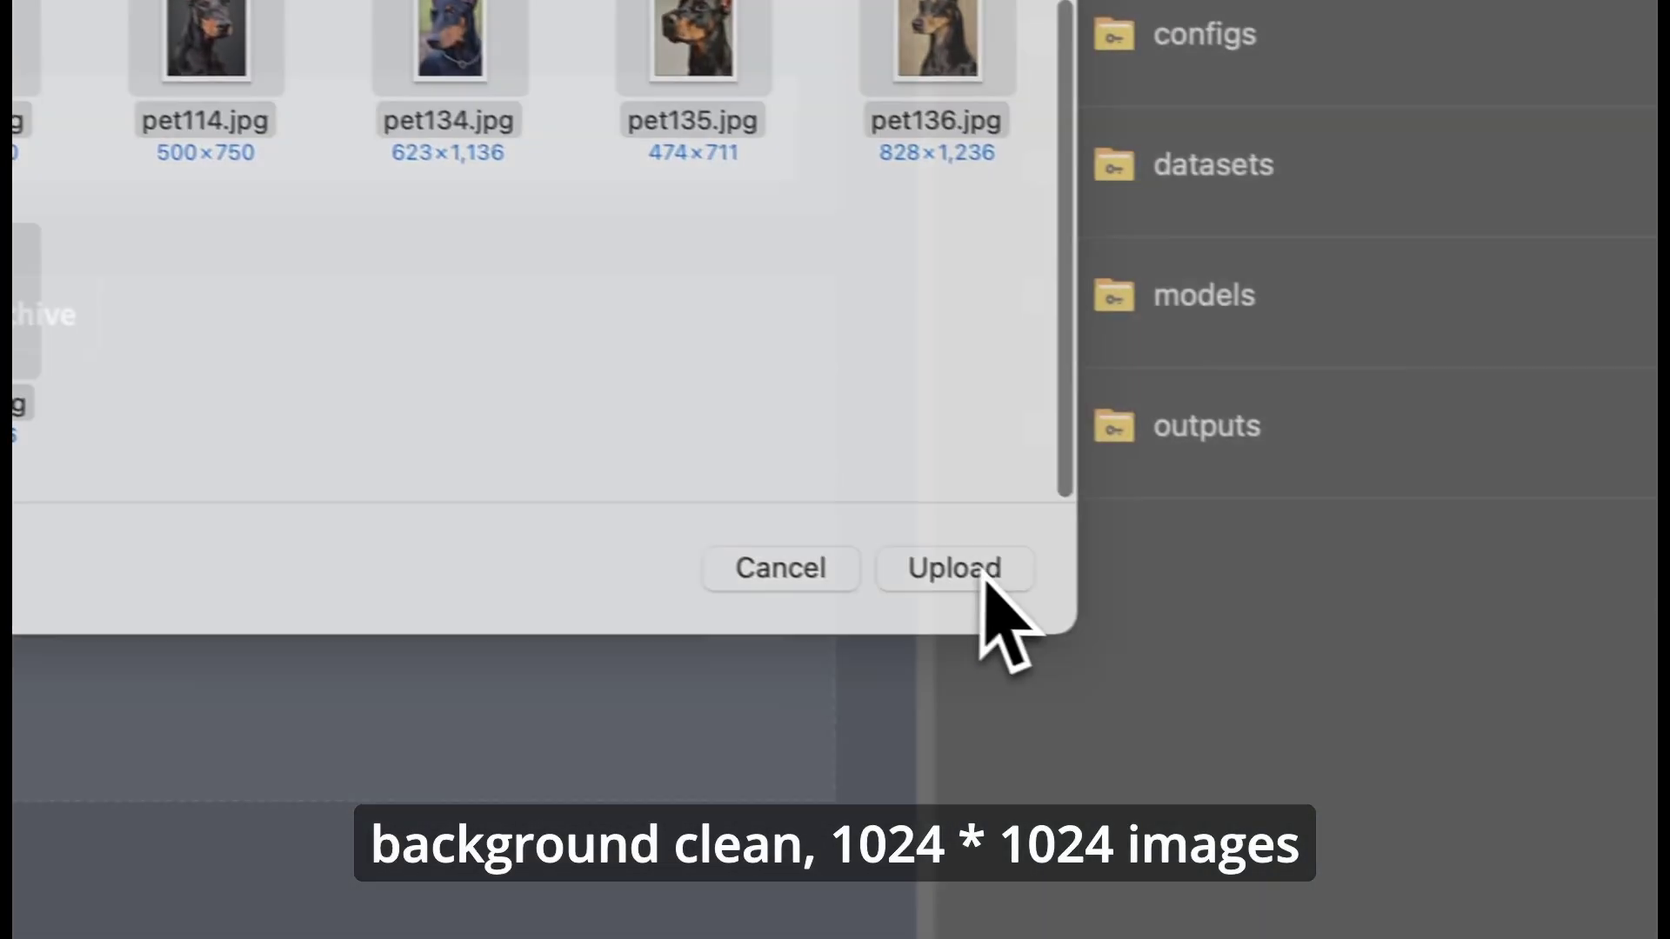
{"action": "left_click", "coordinate": [1270, 673]}
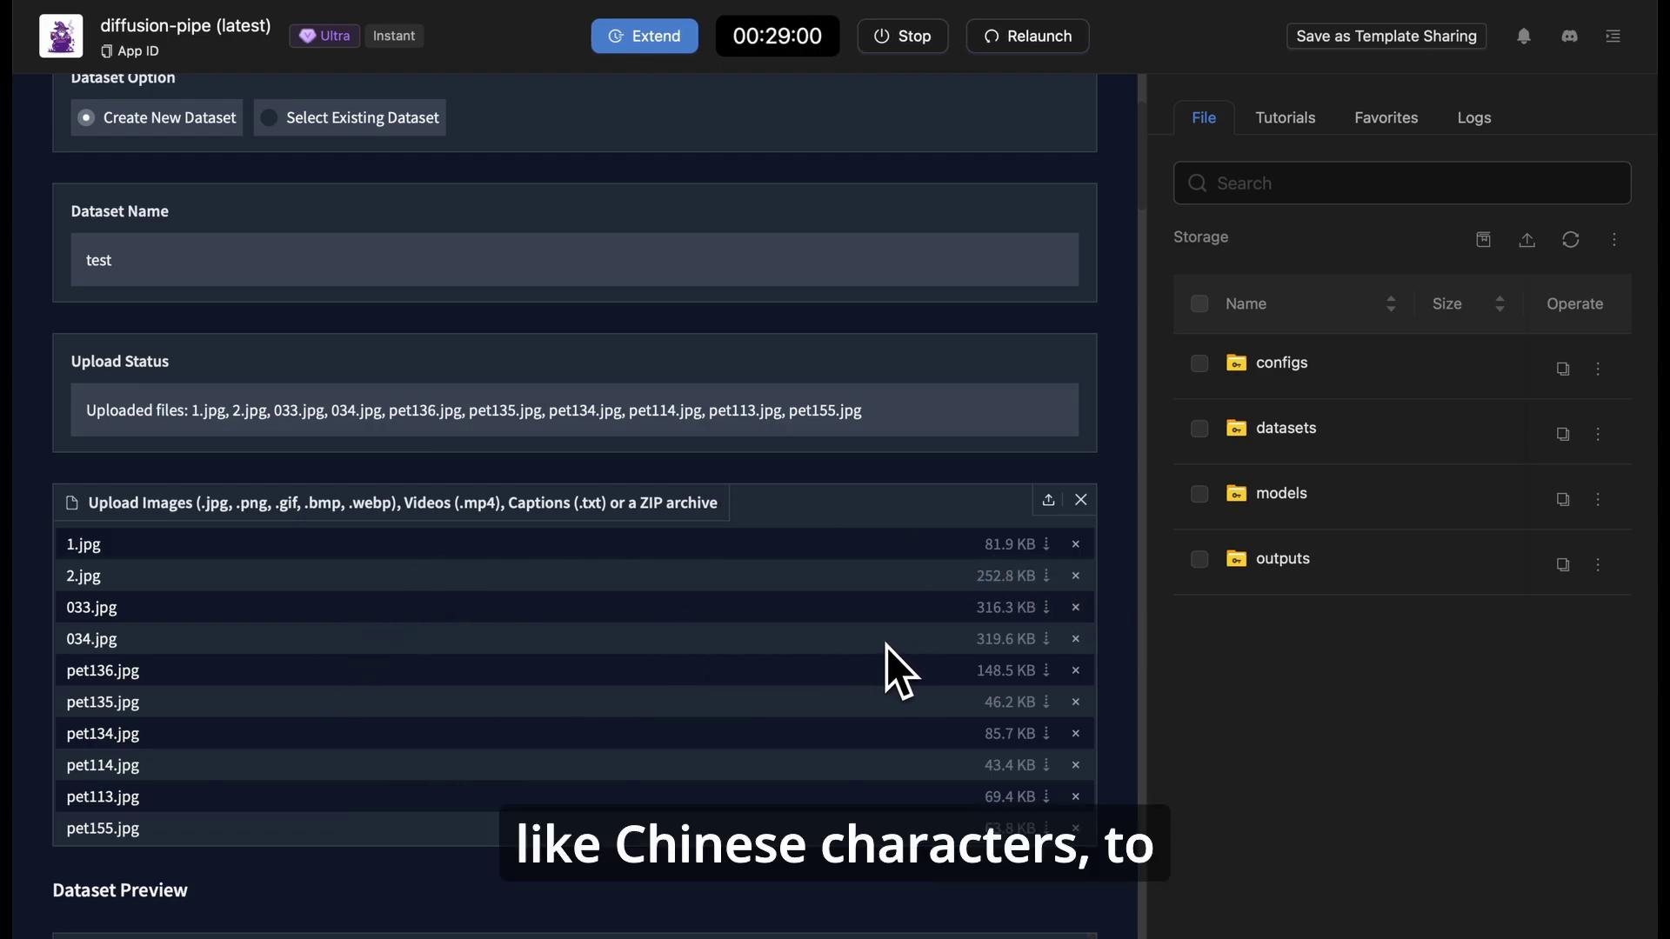
- Review the dataset preview and paths, then open the datasets storage folder showing 'test'
{"action": "scroll", "coordinate": [886, 647], "scroll_direction": "down", "scroll_amount": 2}
{"action": "scroll", "coordinate": [885, 647], "scroll_direction": "down", "scroll_amount": 4}
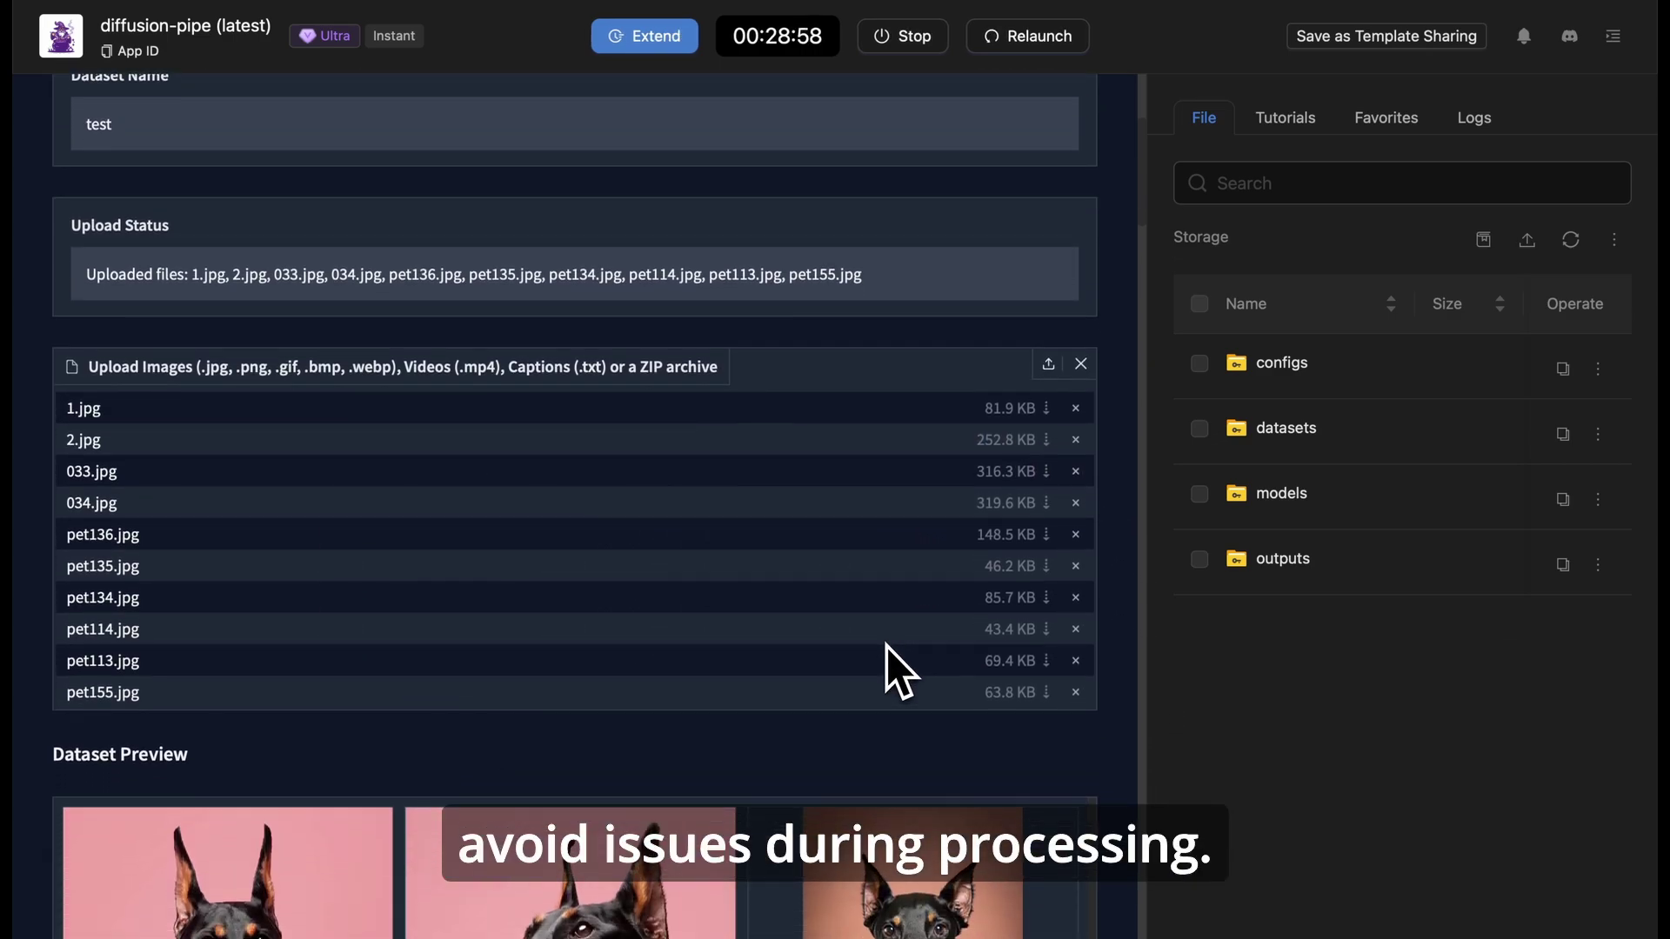
{"action": "scroll", "coordinate": [886, 648], "scroll_direction": "down", "scroll_amount": 8}
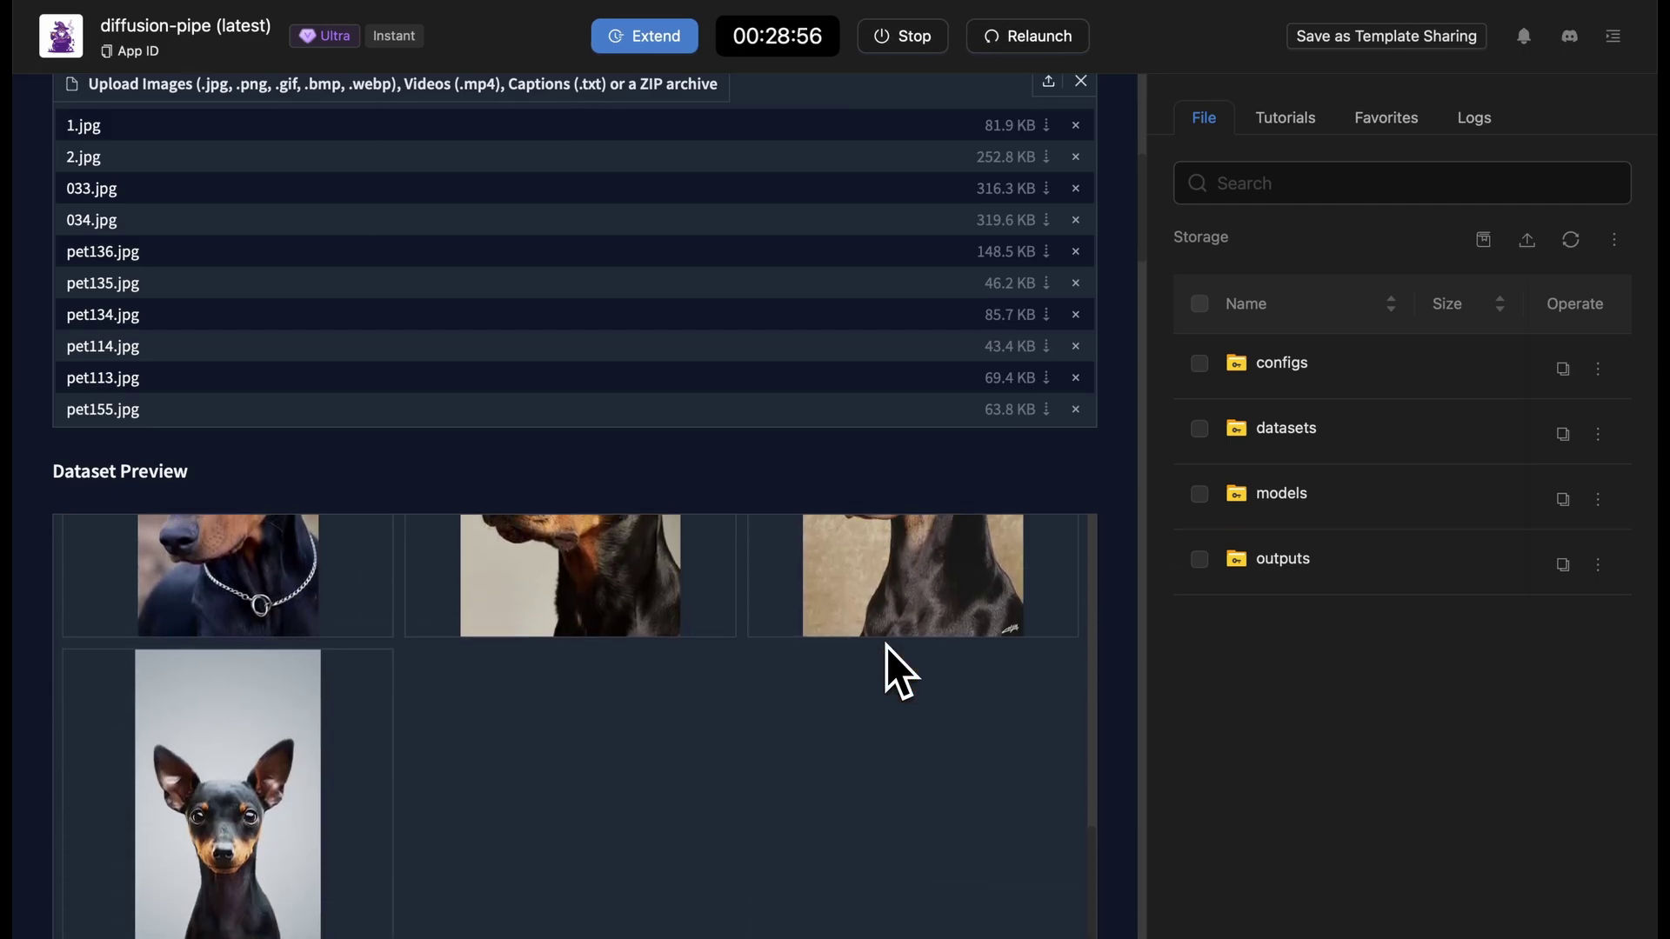
{"action": "scroll", "coordinate": [886, 648], "scroll_direction": "down", "scroll_amount": 2}
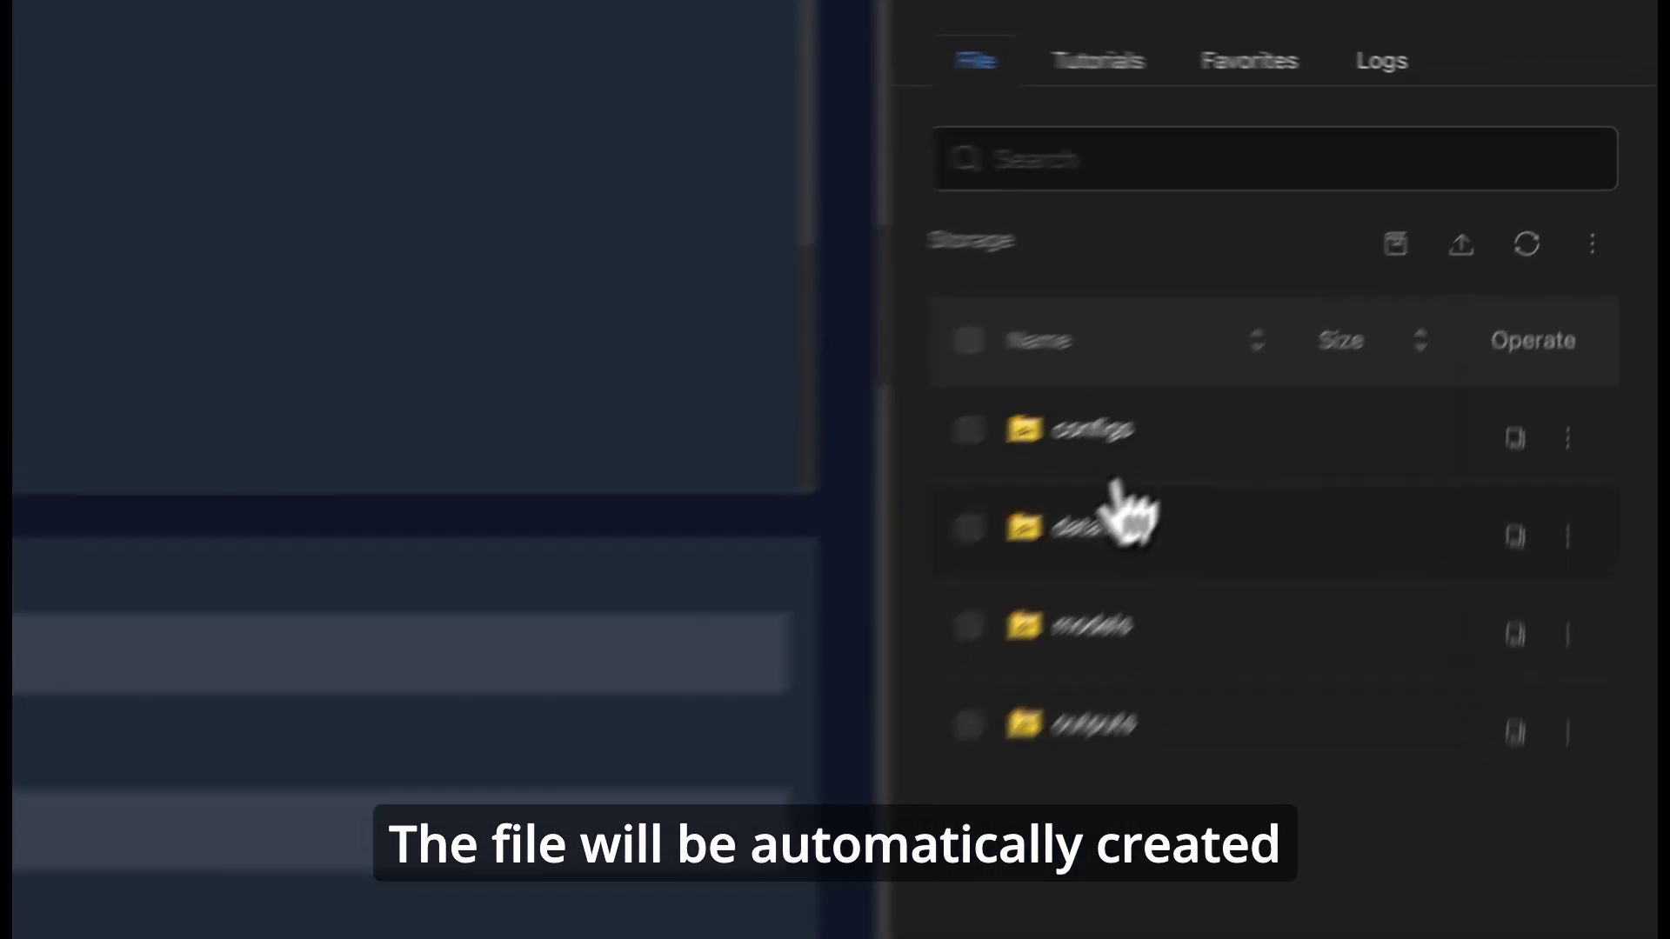
{"action": "left_click", "coordinate": [1300, 426]}
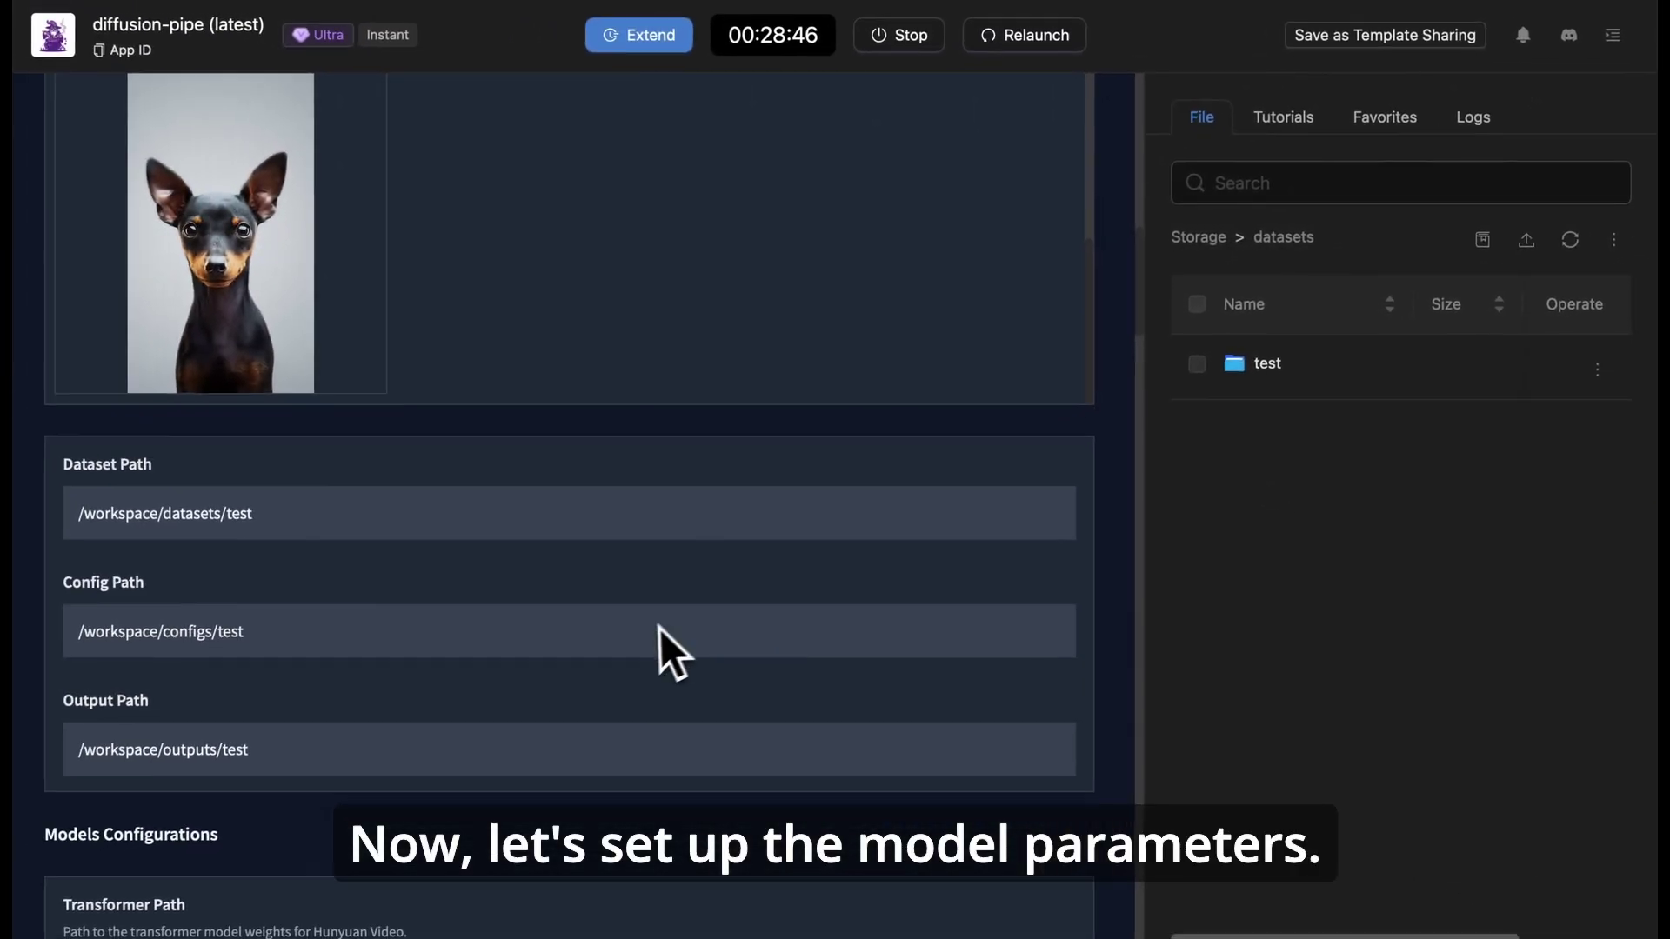
- Review the preset model paths and training parameters, then launch the 120-step LoRA training
{"action": "scroll", "coordinate": [660, 628], "scroll_direction": "down", "scroll_amount": 2}
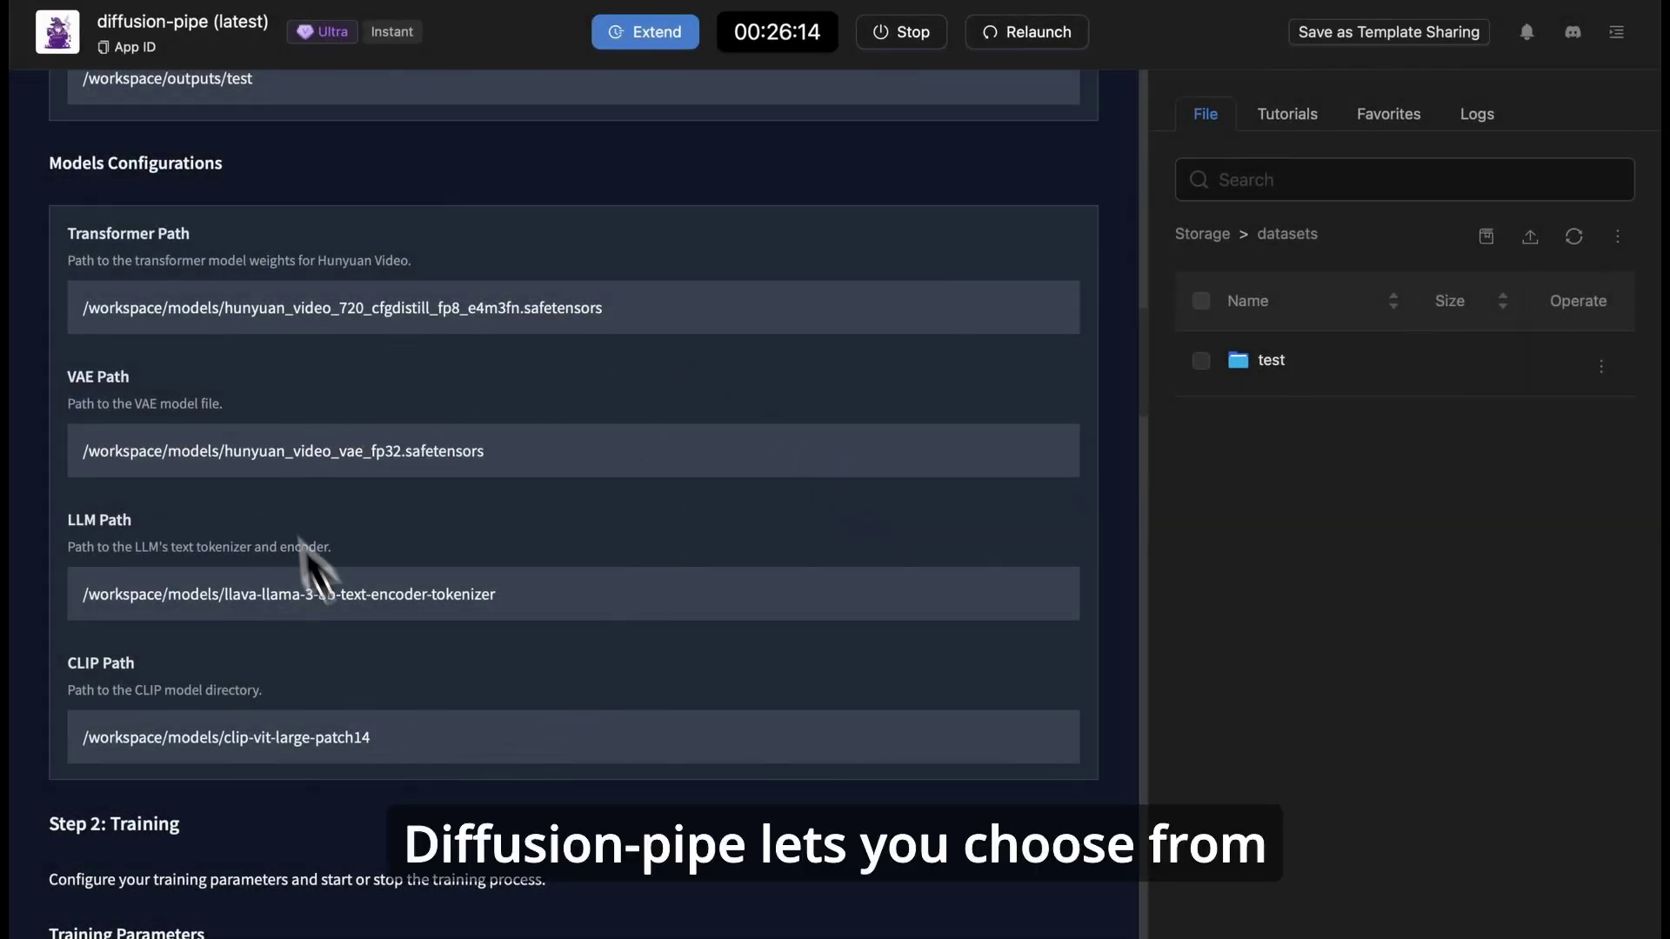
{"action": "scroll", "coordinate": [431, 666], "scroll_direction": "down", "scroll_amount": 1}
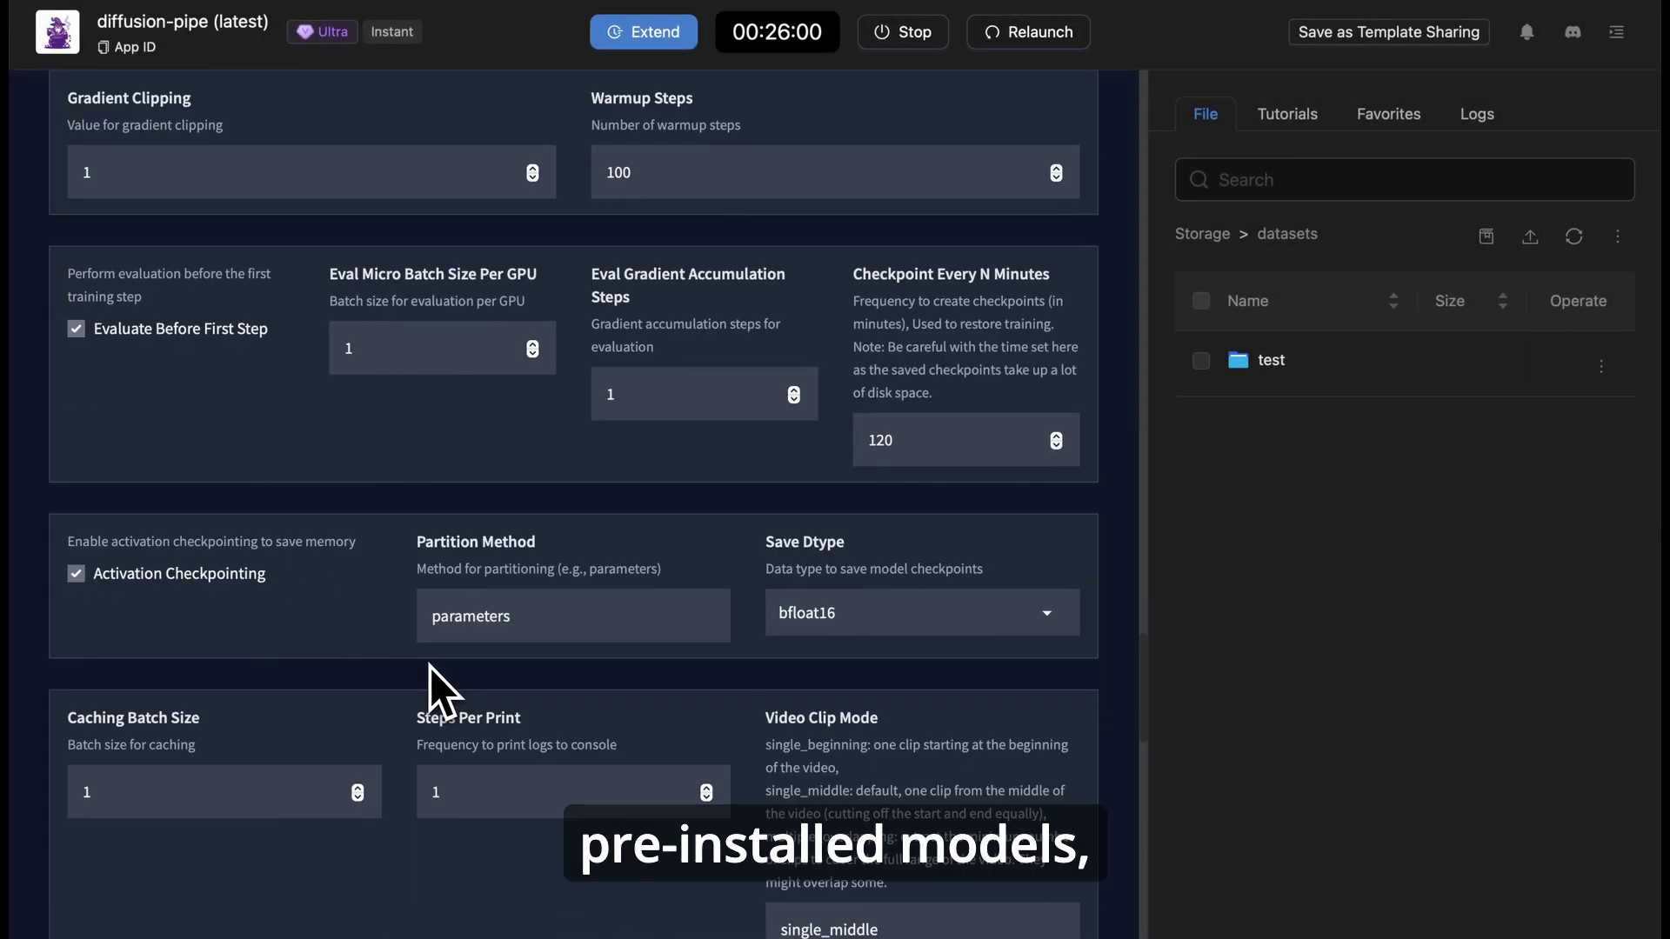
{"action": "scroll", "coordinate": [430, 667], "scroll_direction": "down", "scroll_amount": 4}
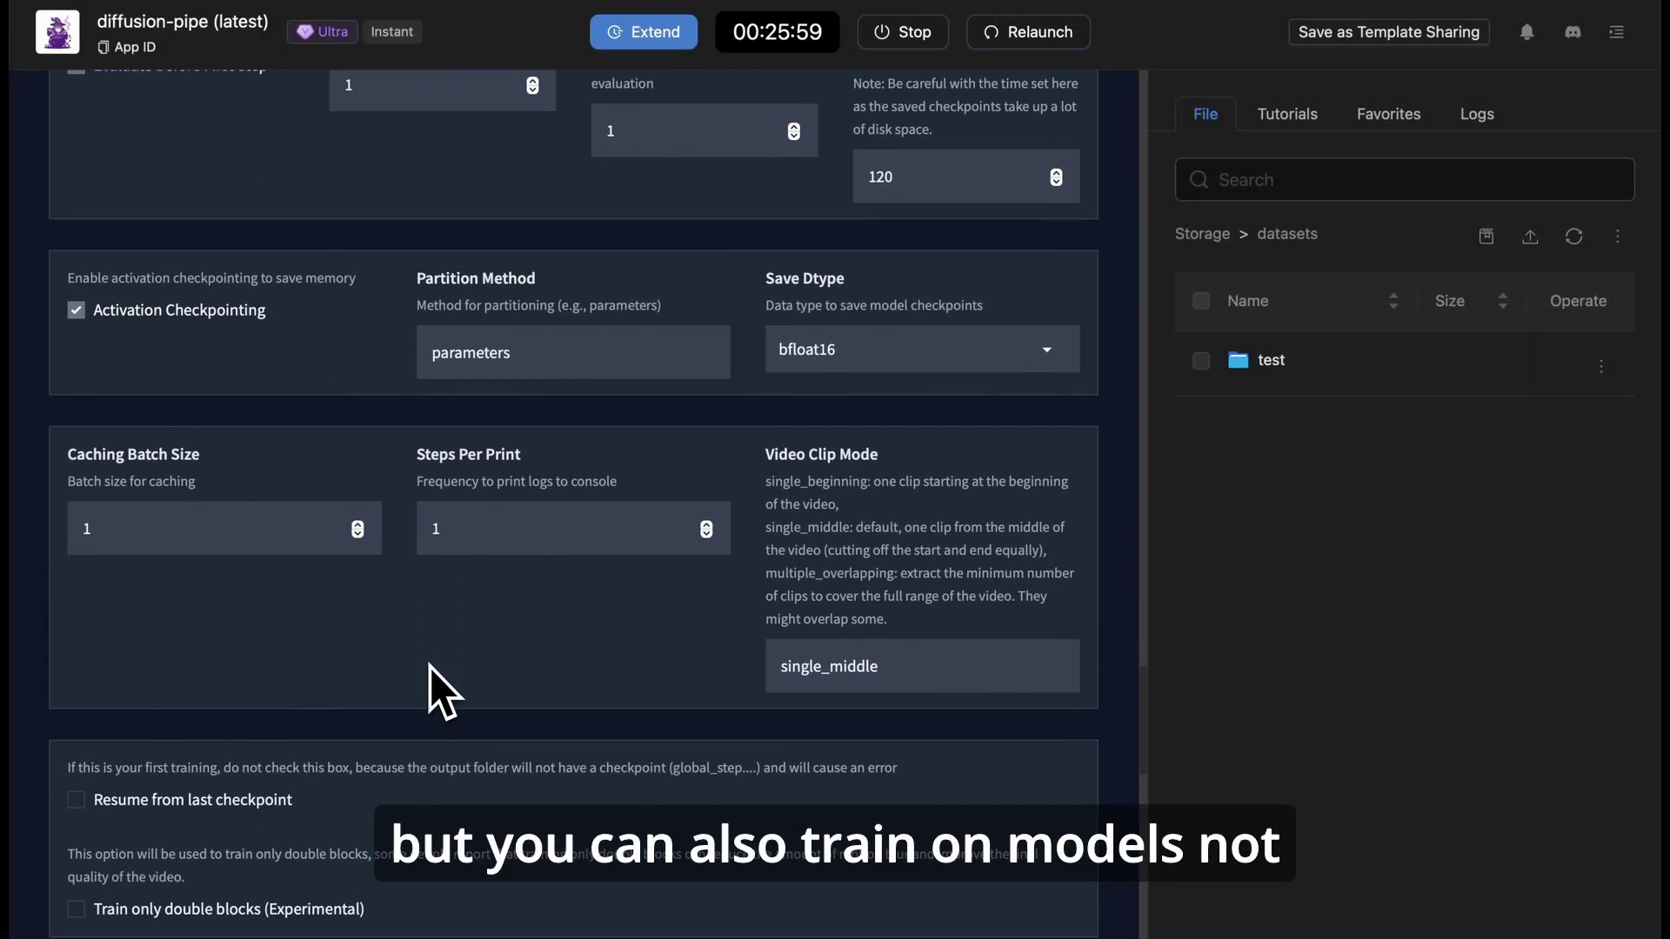
{"action": "scroll", "coordinate": [430, 666], "scroll_direction": "down", "scroll_amount": 5}
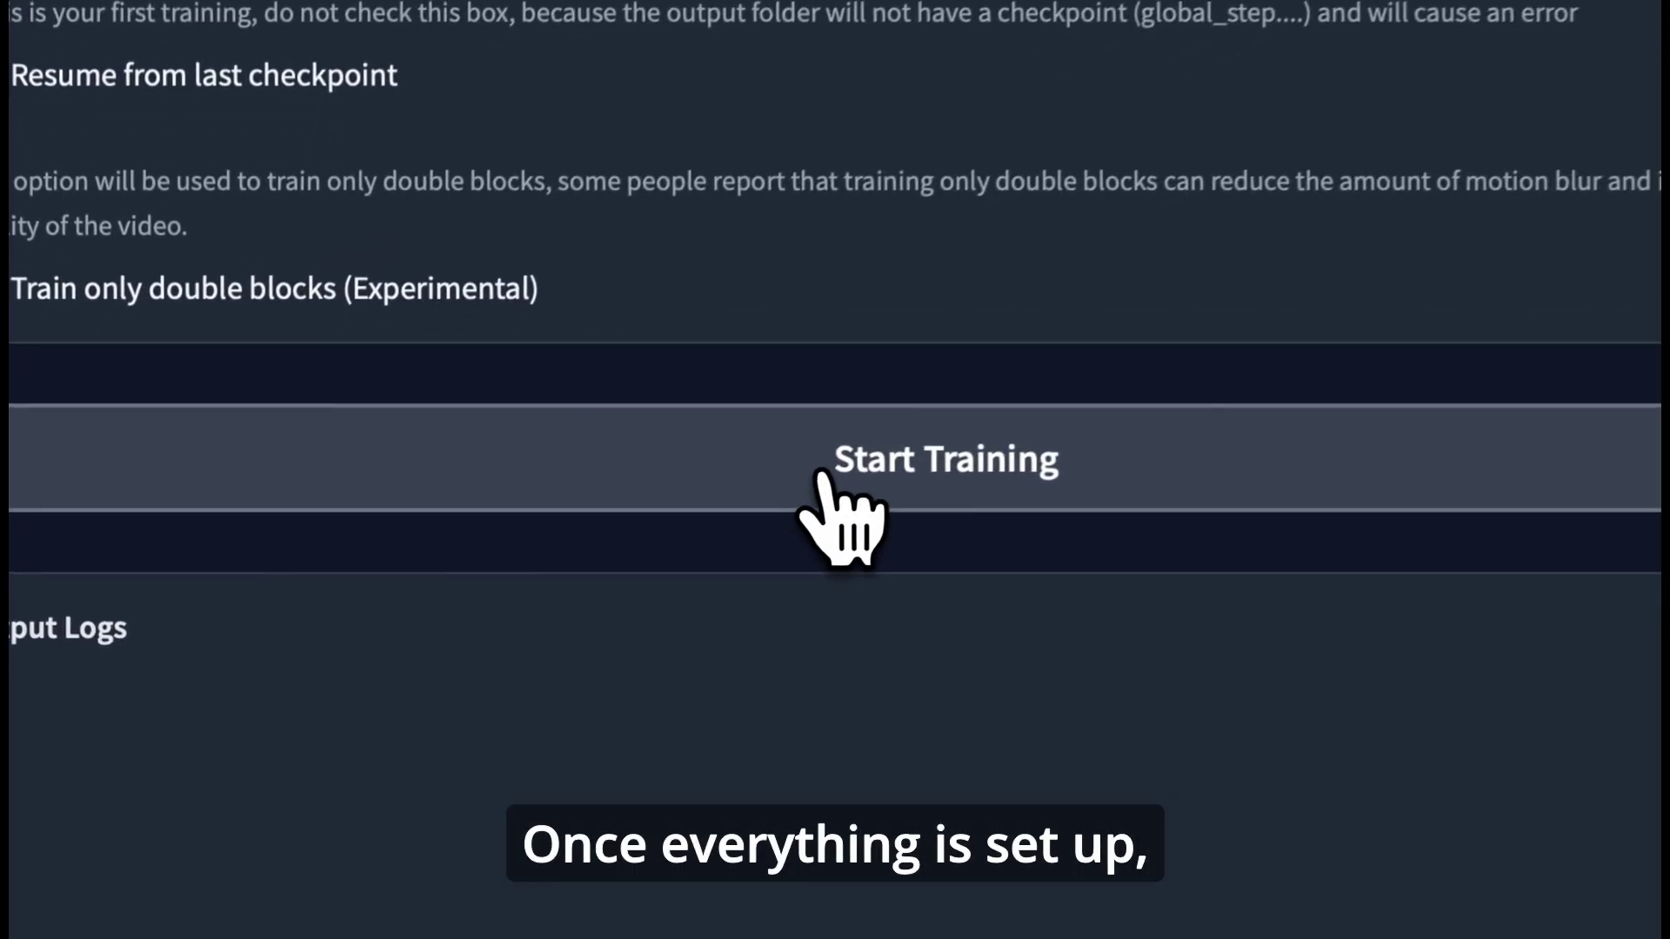
{"action": "left_click", "coordinate": [822, 469]}
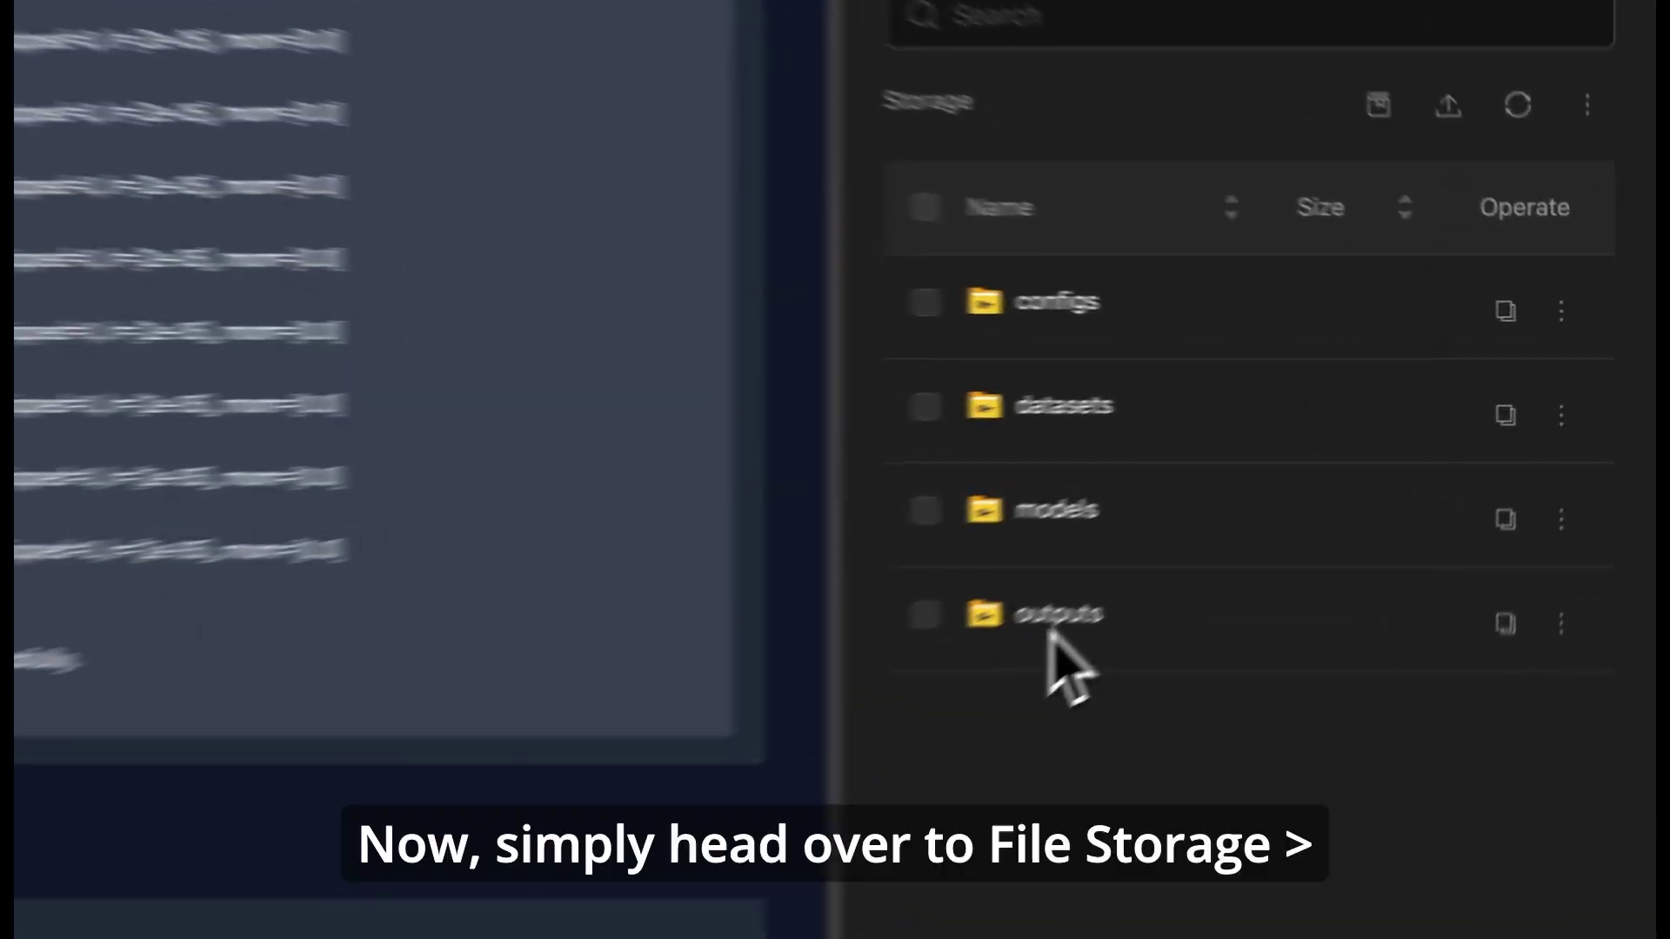
- Go to outputs > 20250109_03-35-35 > epoch2 and download adapter_model.safetensors
{"action": "left_click", "coordinate": [1282, 566]}
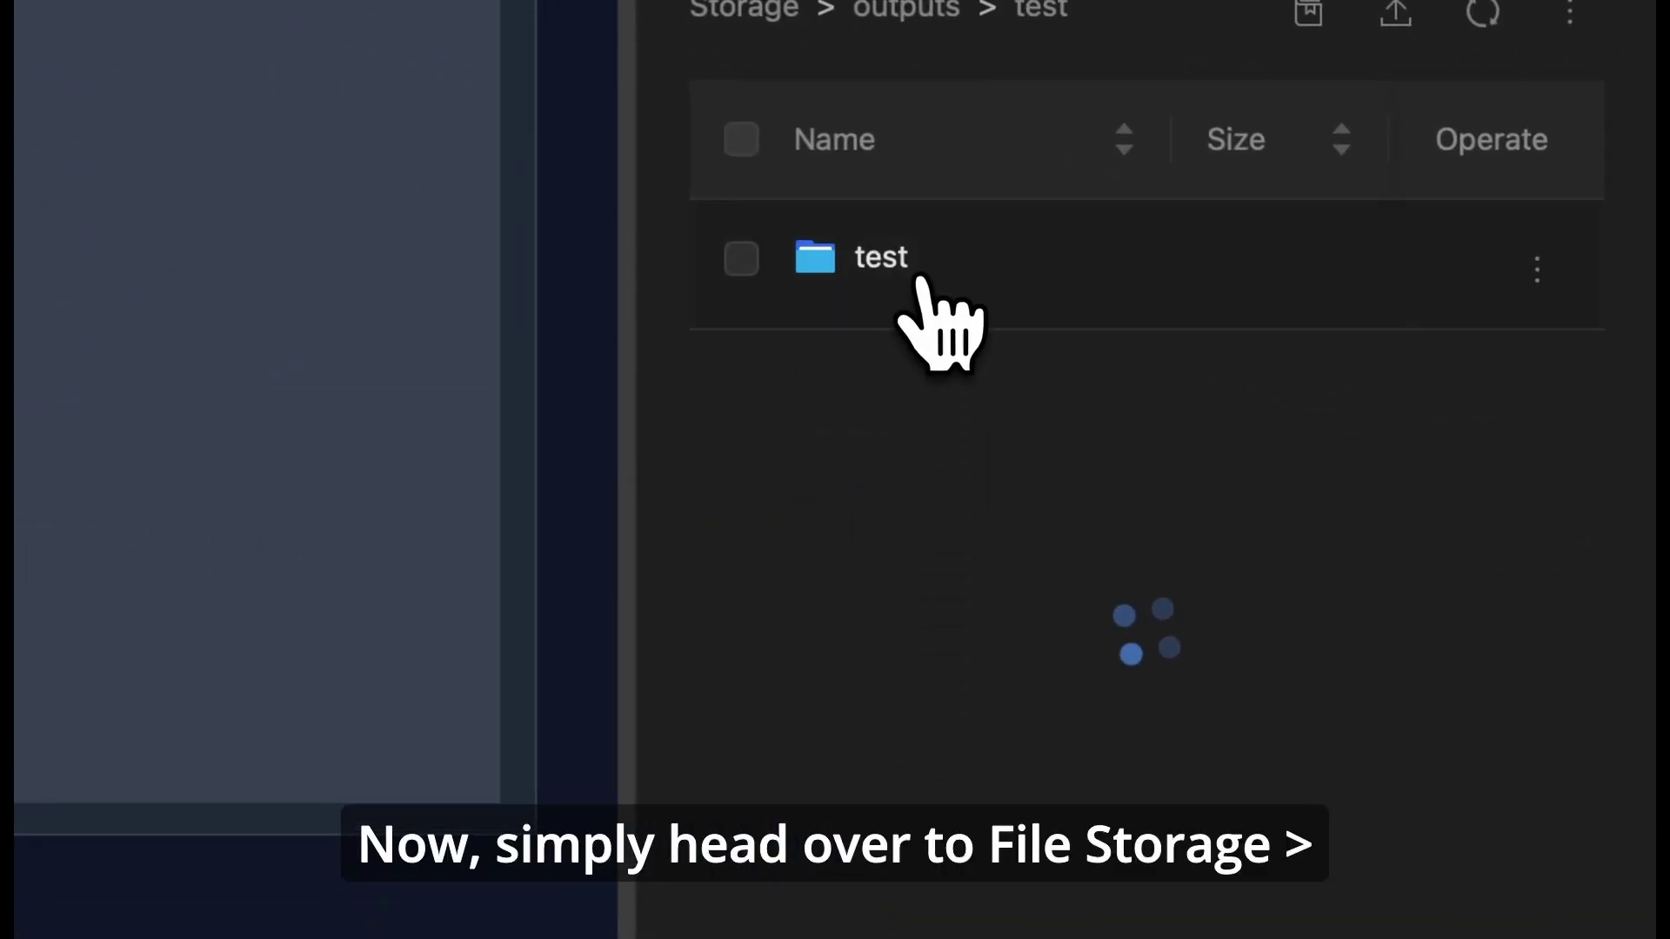
{"action": "left_click", "coordinate": [981, 415]}
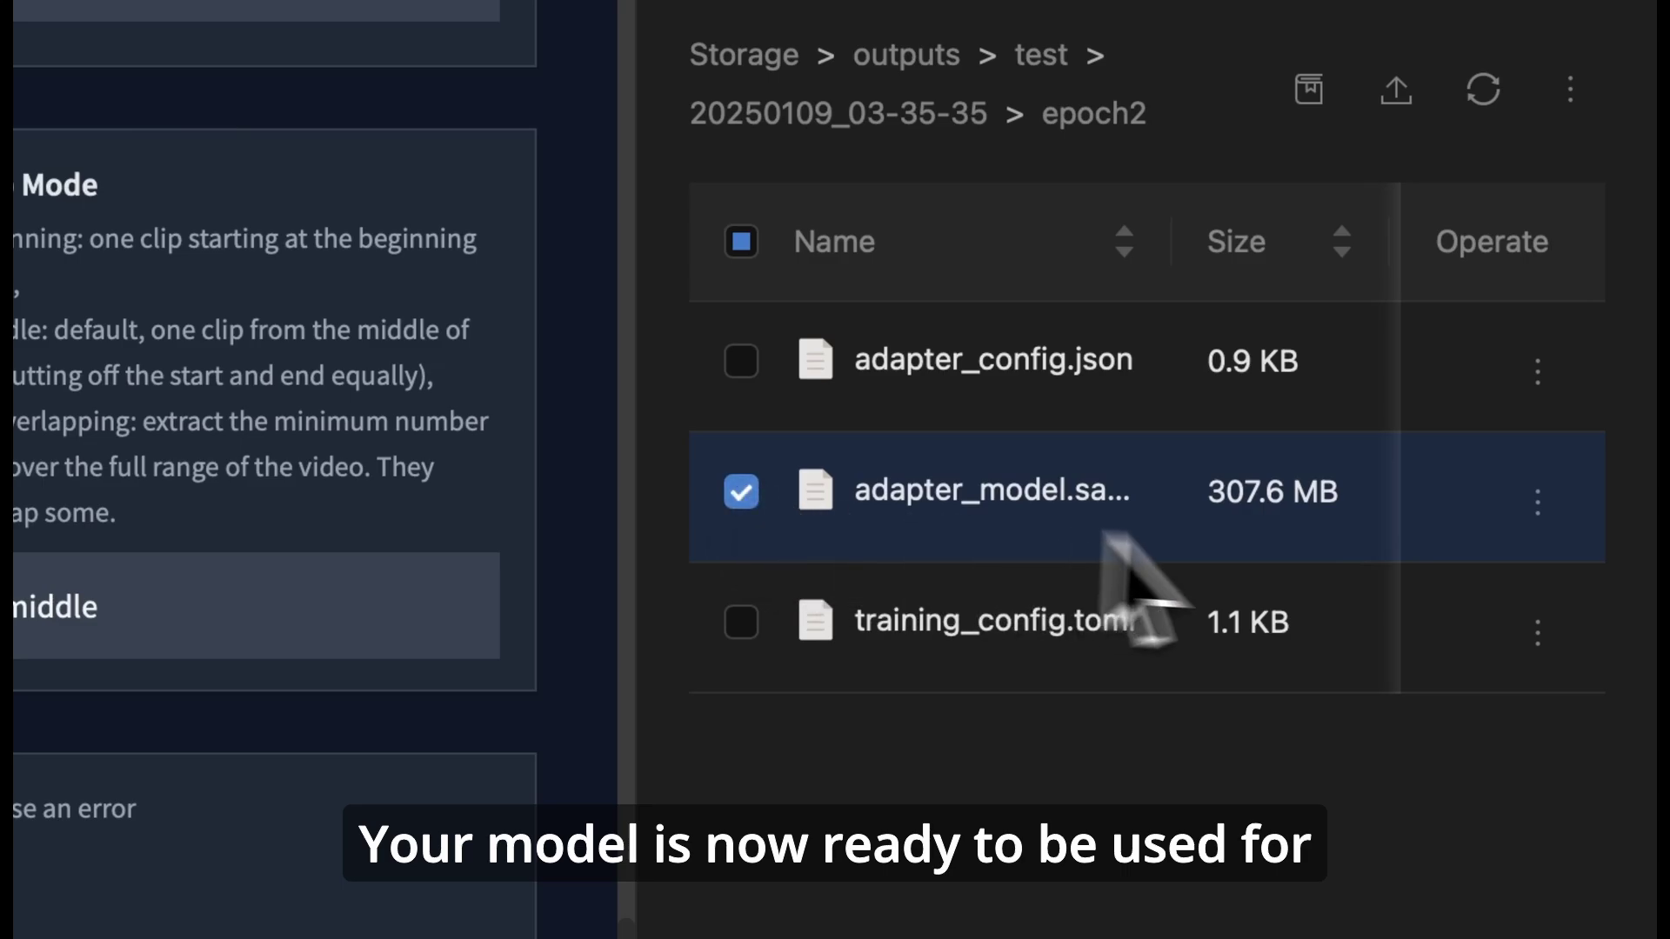
{"action": "left_click", "coordinate": [1537, 503]}
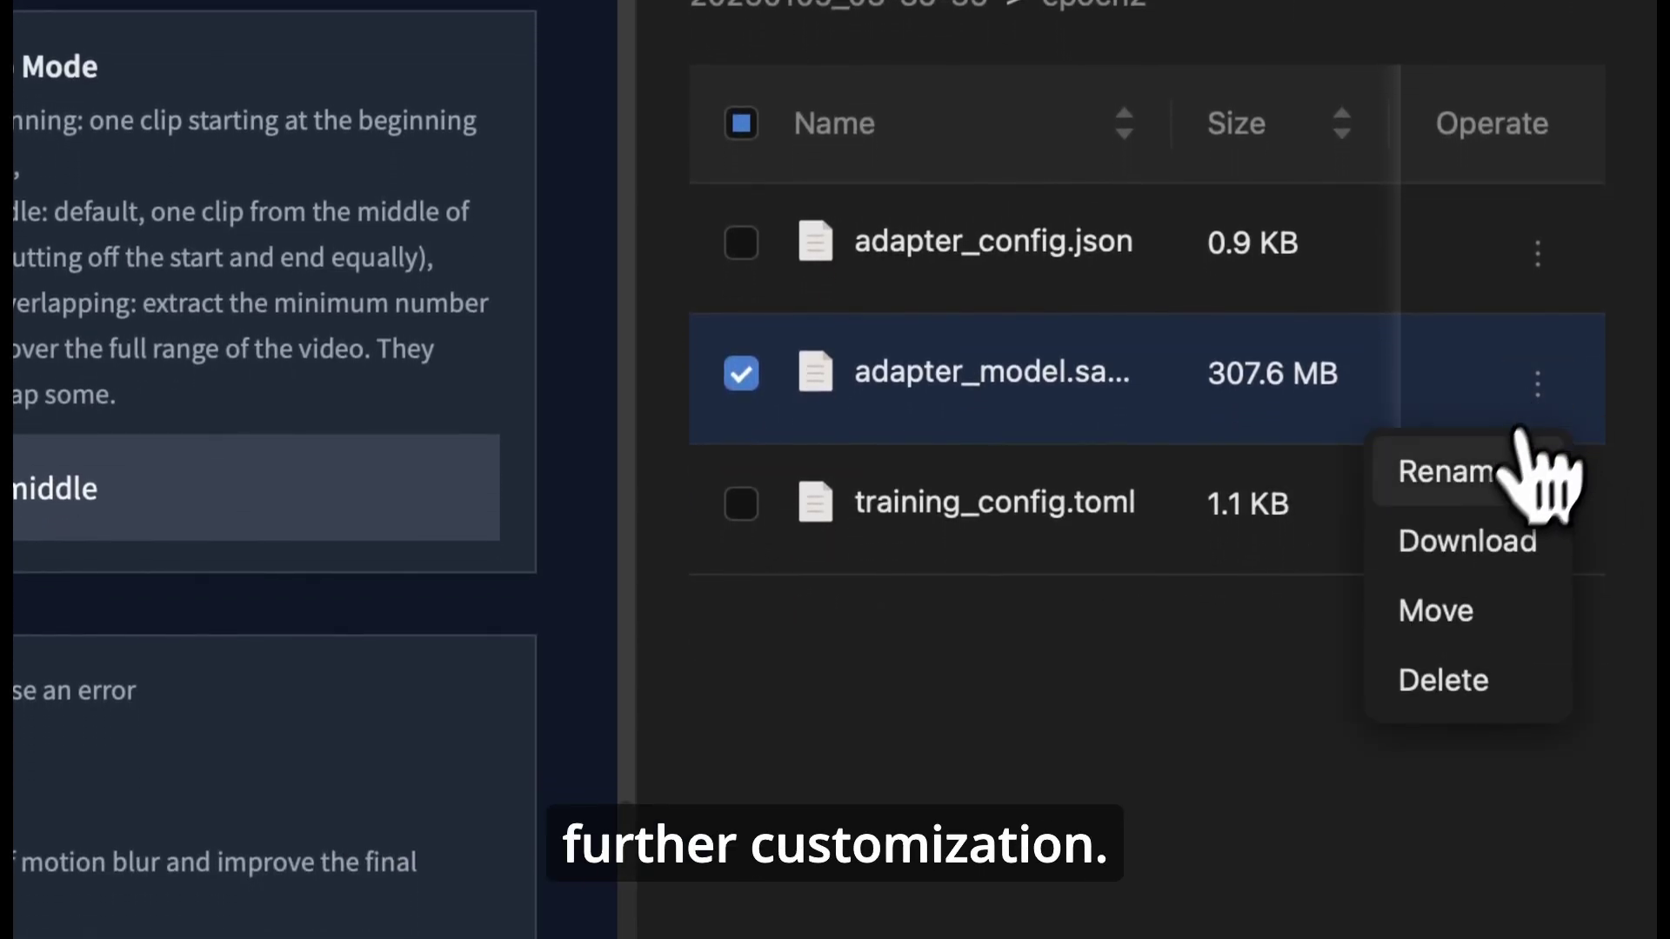
{"action": "left_click", "coordinate": [1496, 539]}
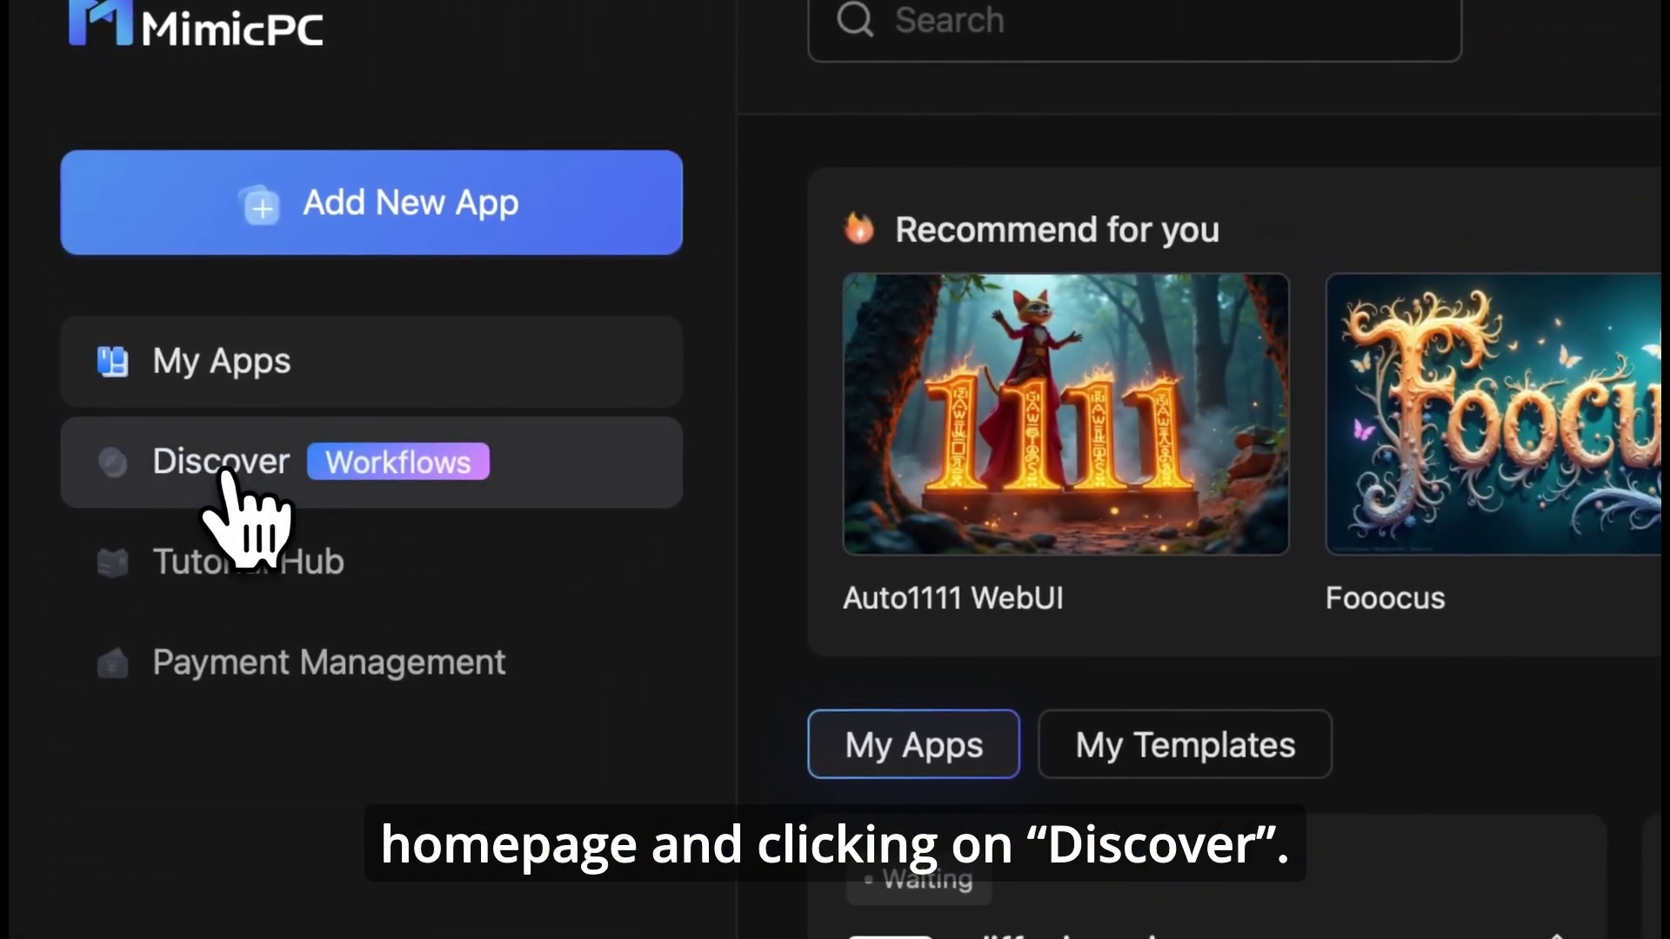
- From Discover, create and start the Hunyuan+Lora: Text2video workflow
{"action": "left_click", "coordinate": [116, 266]}
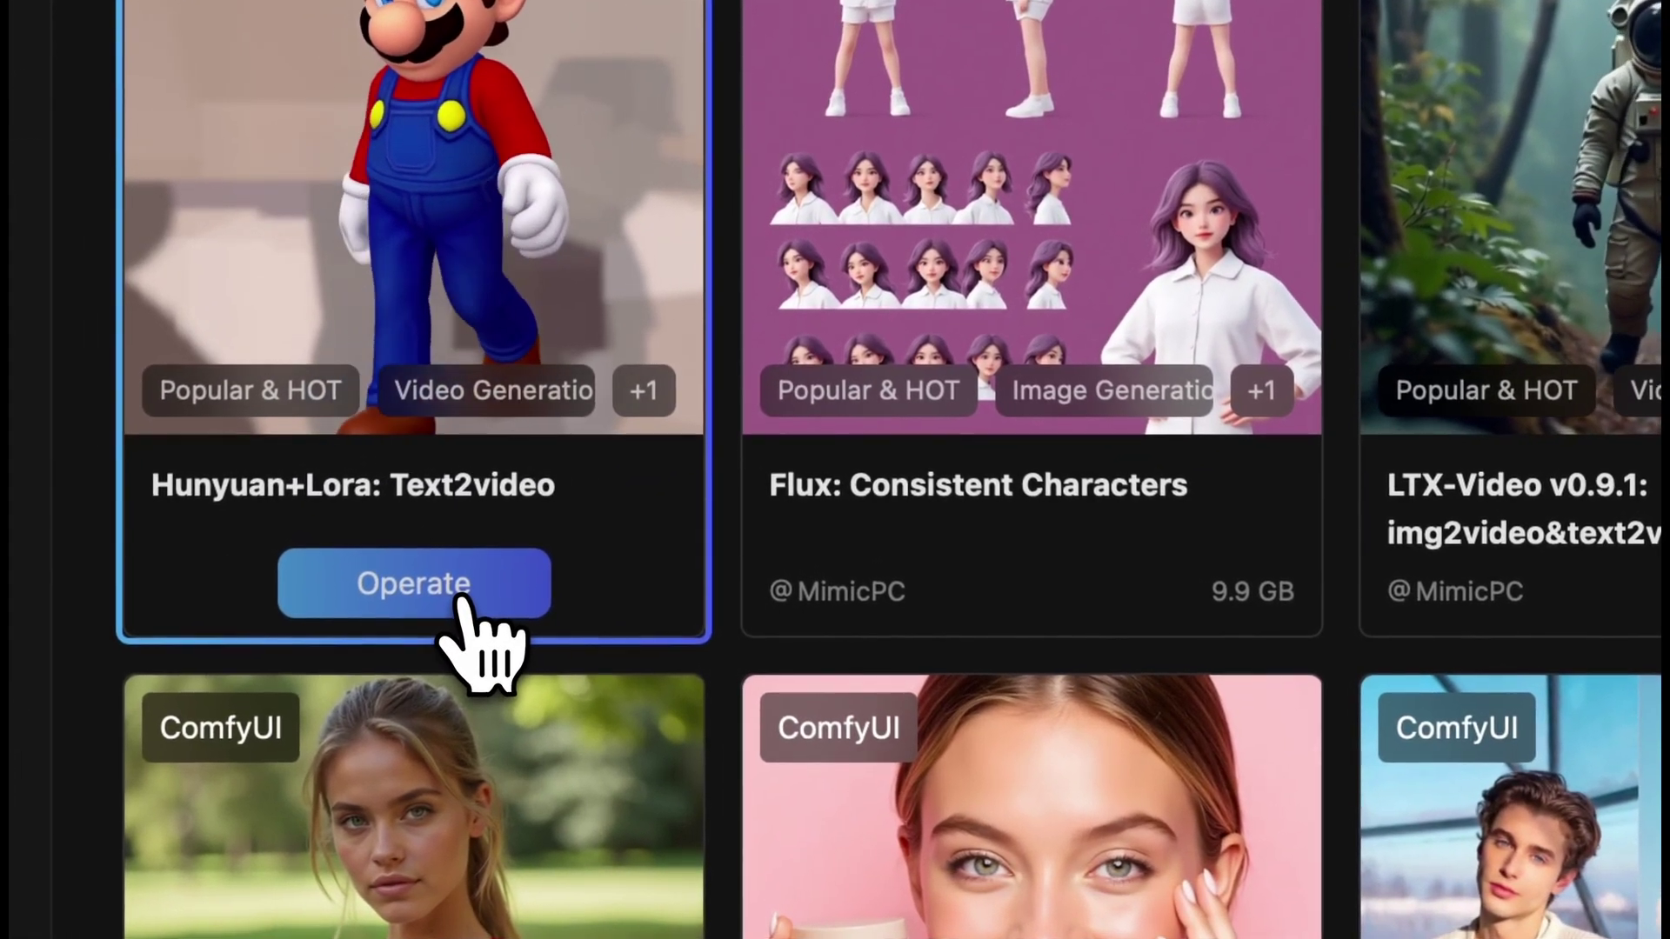
{"action": "left_click", "coordinate": [461, 601]}
{"action": "left_click", "coordinate": [1510, 884]}
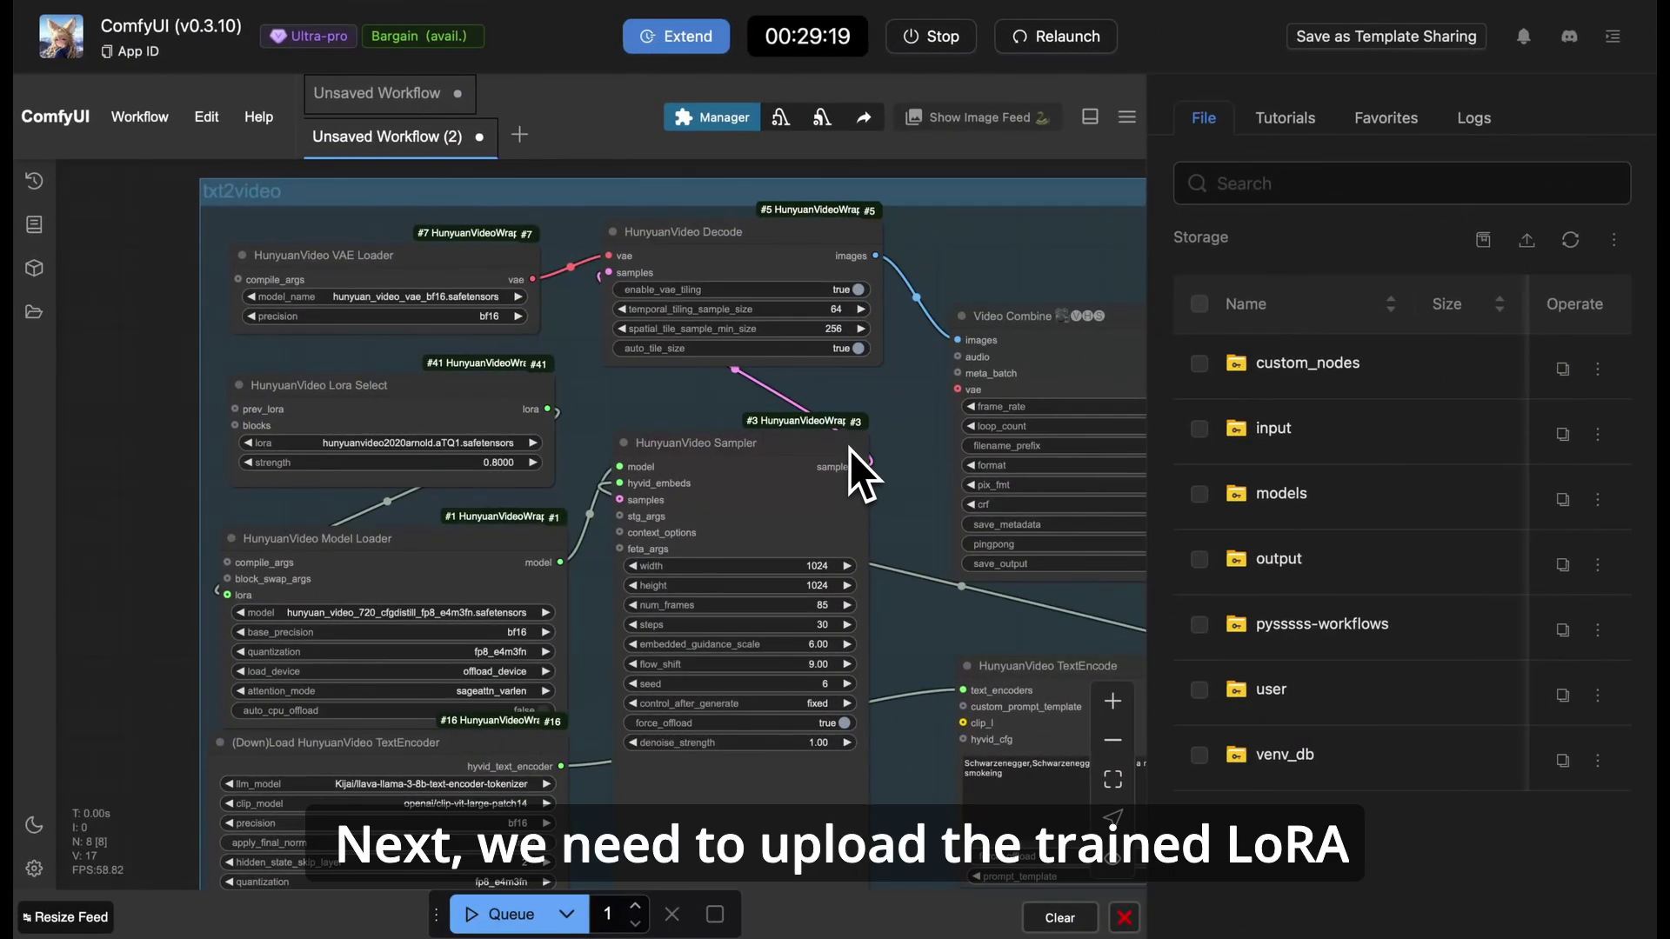
- Go to models > loras in storage and upload adapter_model.safetensors there
{"action": "left_click", "coordinate": [1323, 517]}
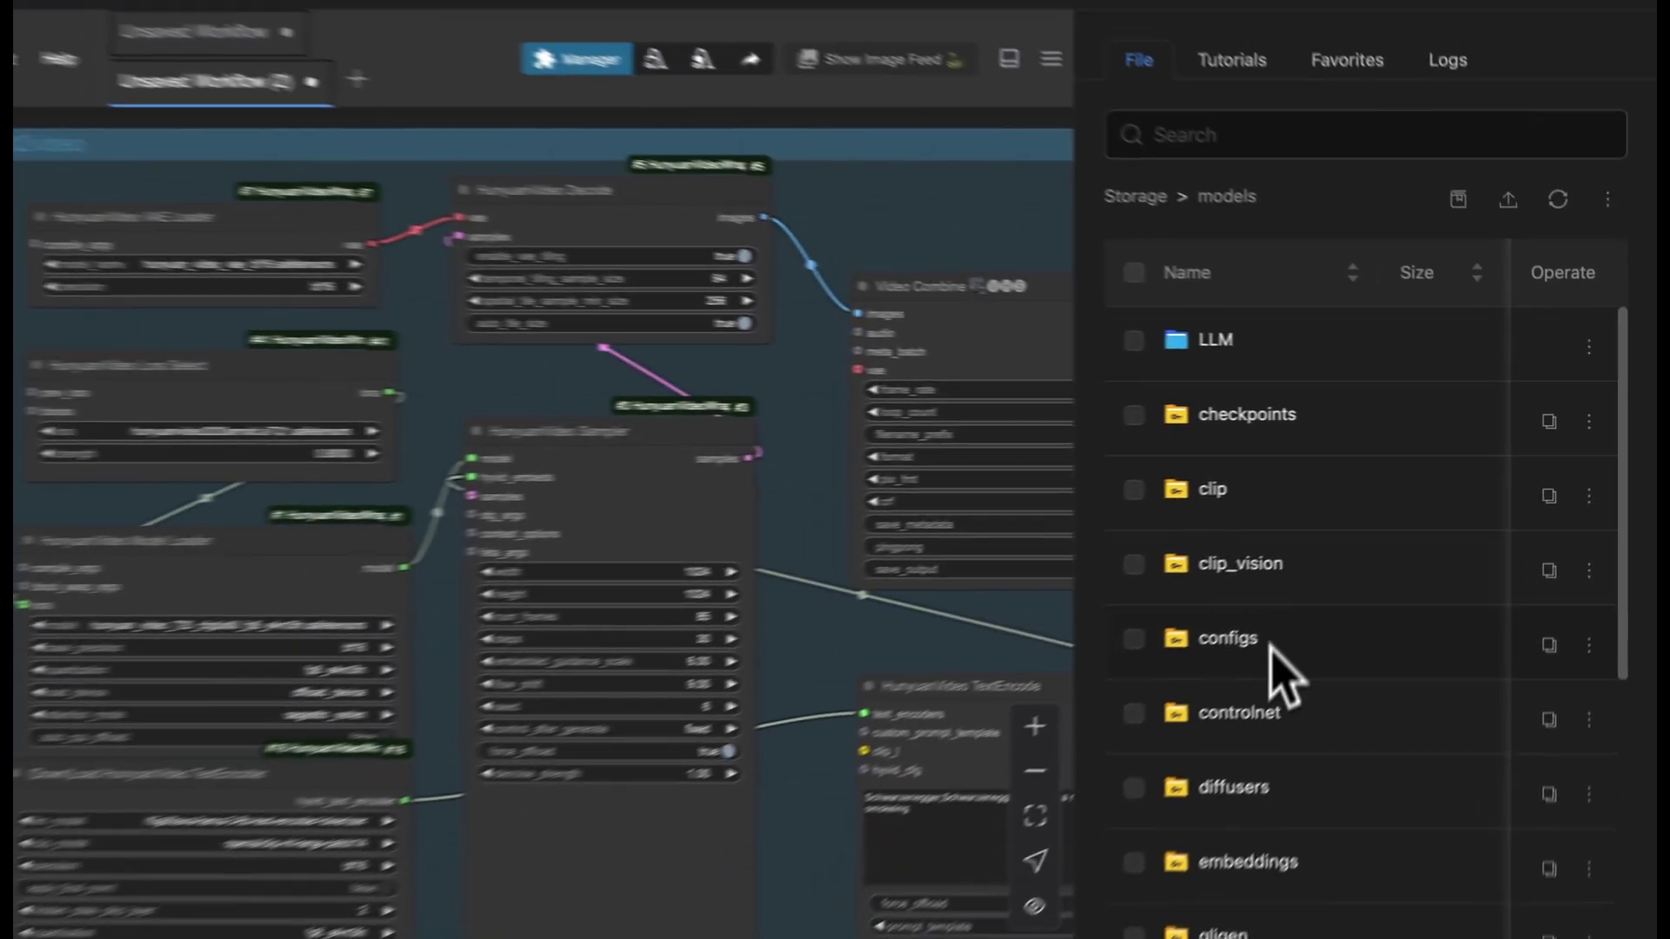
{"action": "scroll", "coordinate": [1311, 670], "scroll_direction": "down", "scroll_amount": 2}
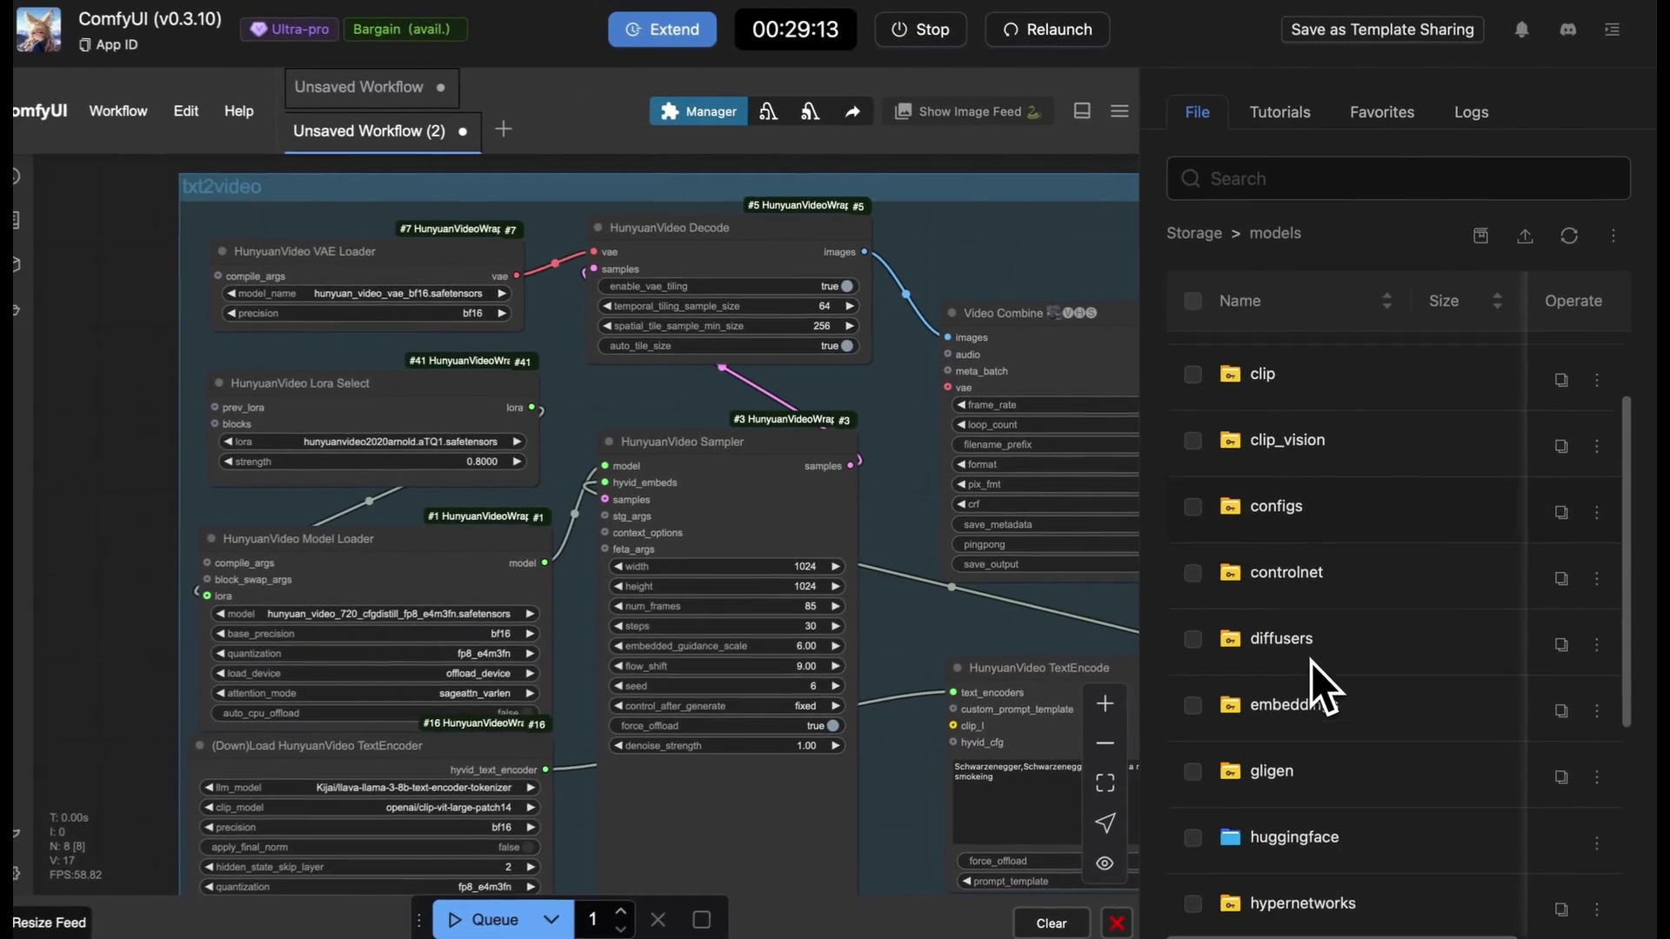
{"action": "scroll", "coordinate": [1313, 661], "scroll_direction": "down", "scroll_amount": 3}
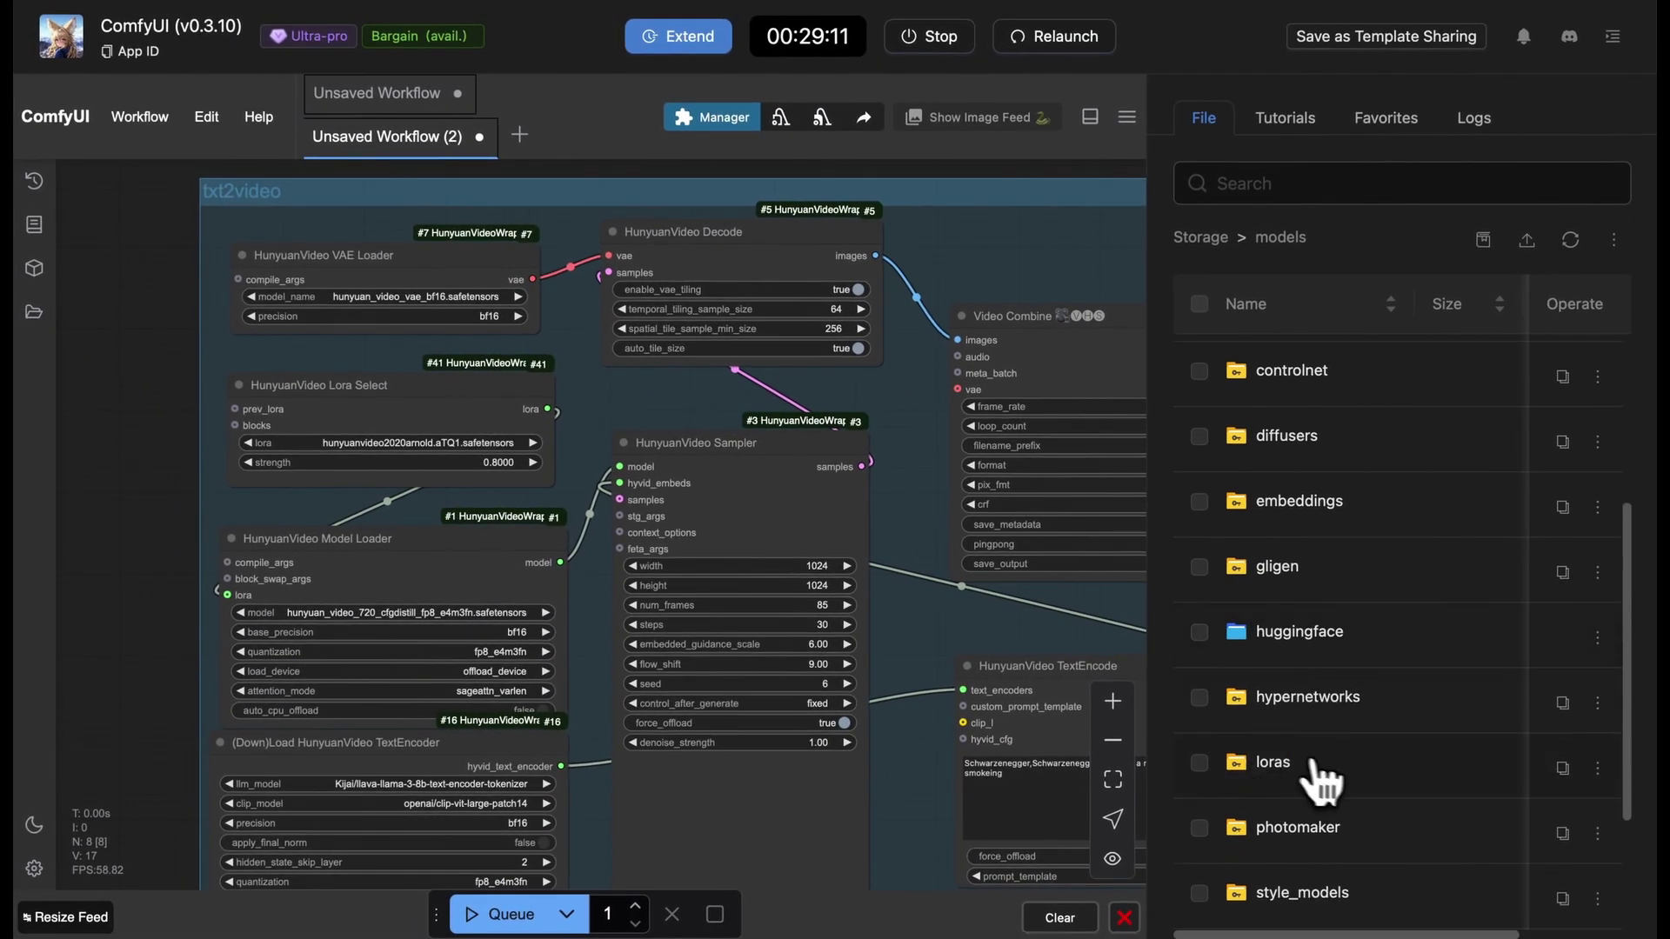
{"action": "left_click", "coordinate": [1315, 765]}
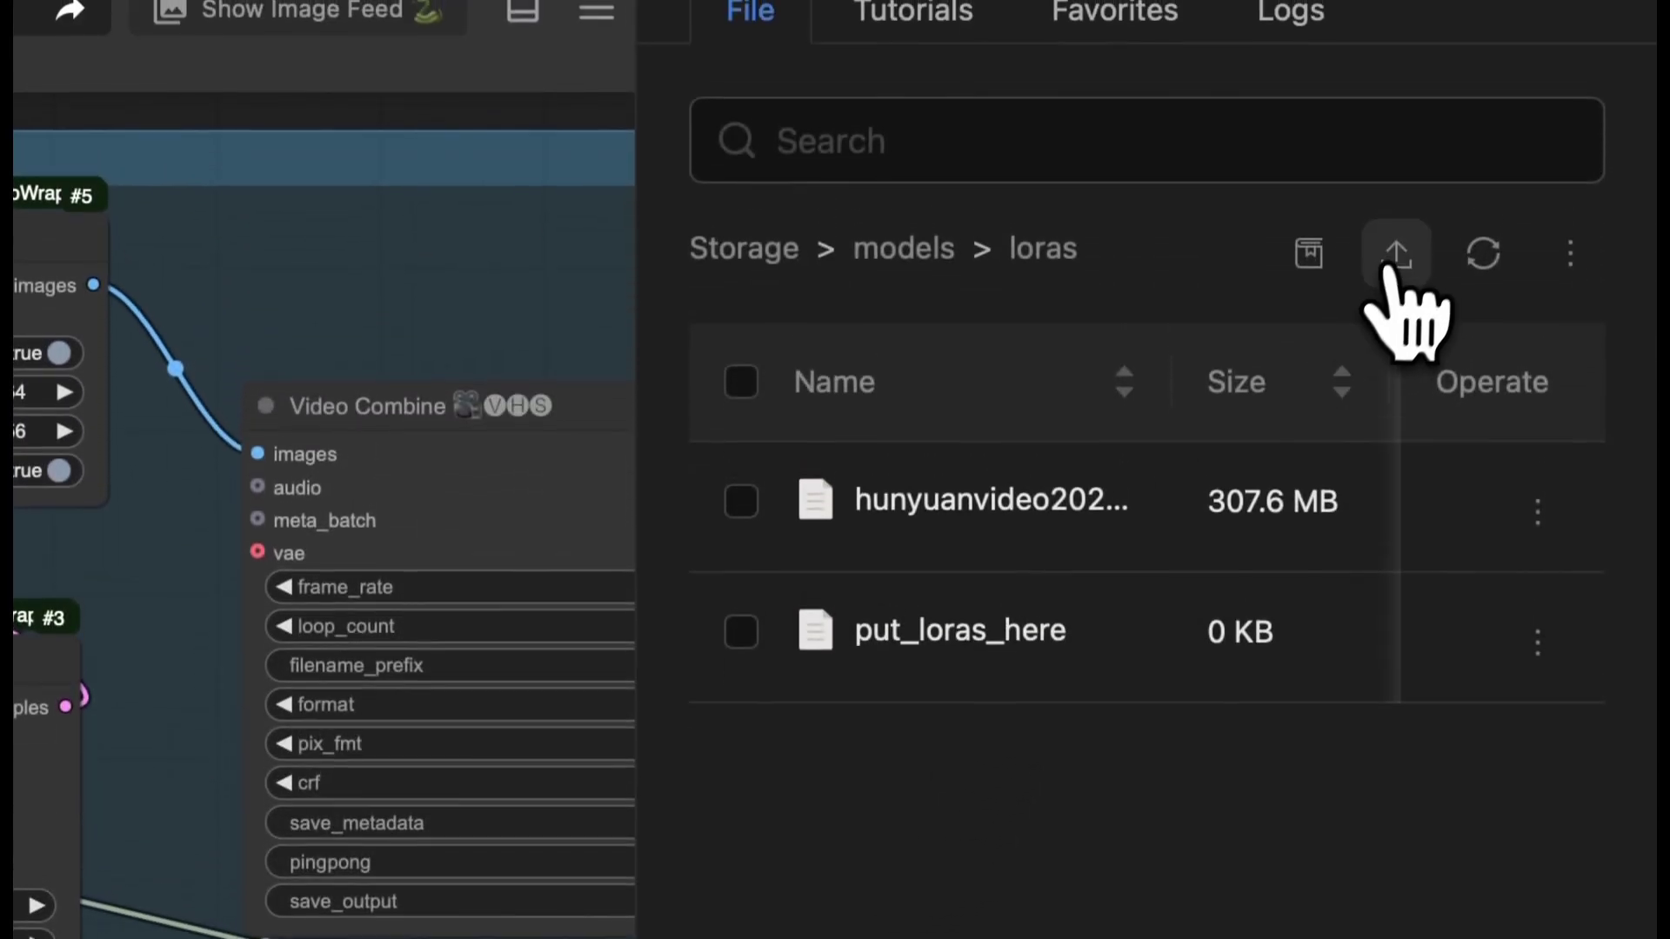
{"action": "left_click", "coordinate": [1397, 261]}
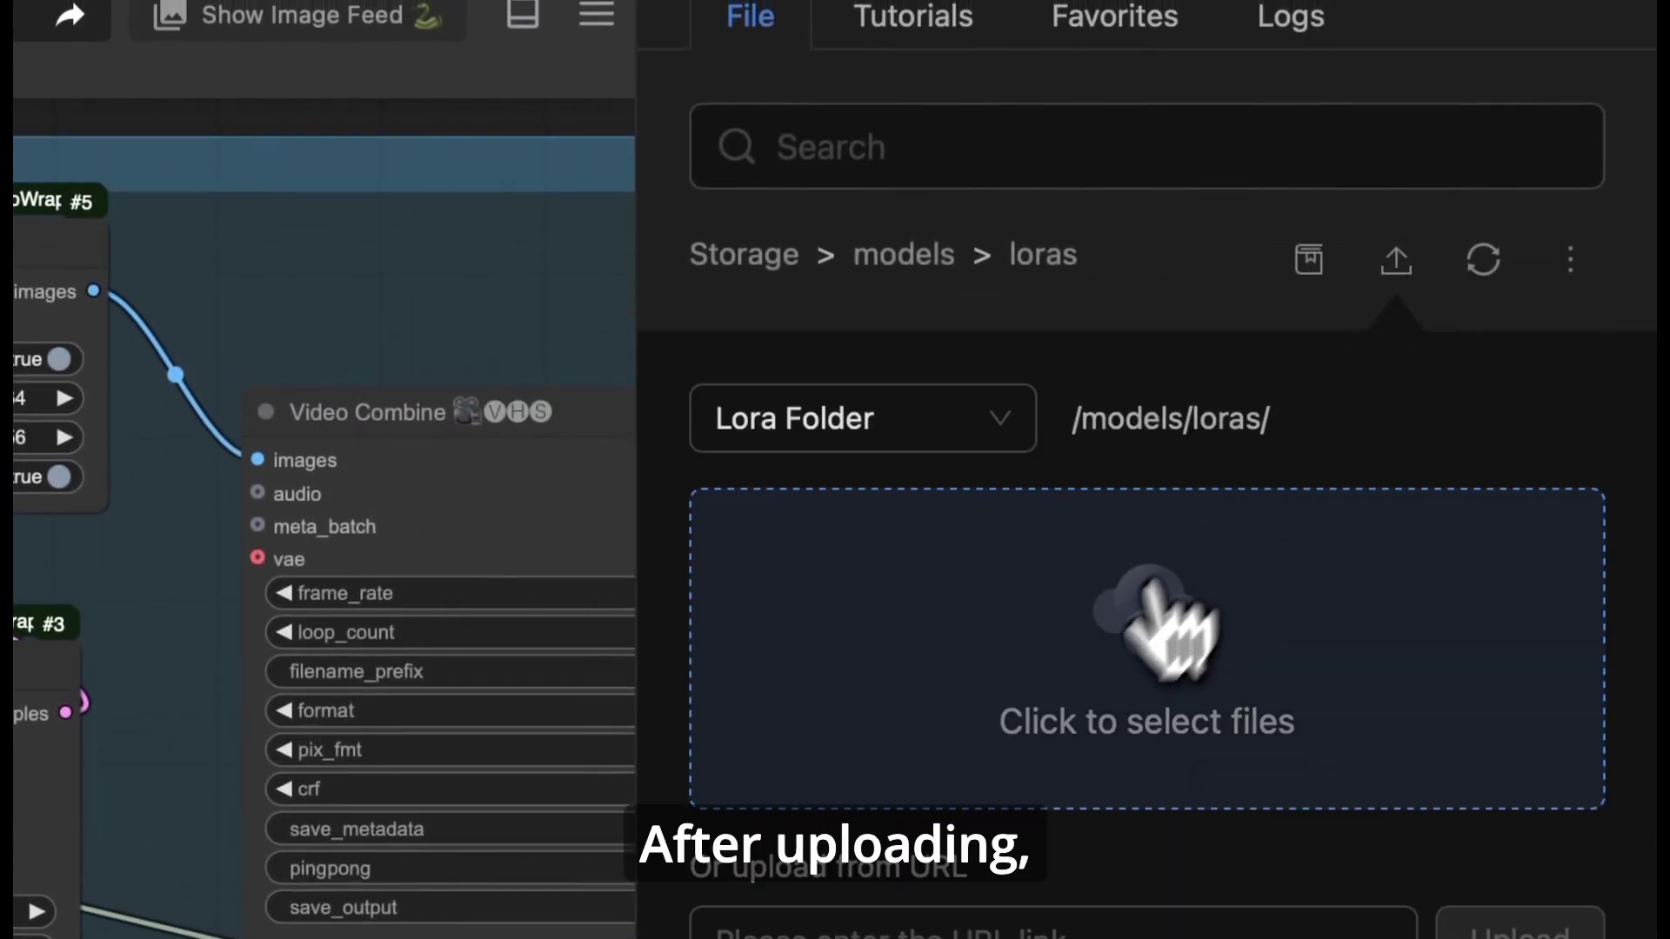
{"action": "left_click", "coordinate": [1101, 696]}
{"action": "left_click", "coordinate": [772, 708]}
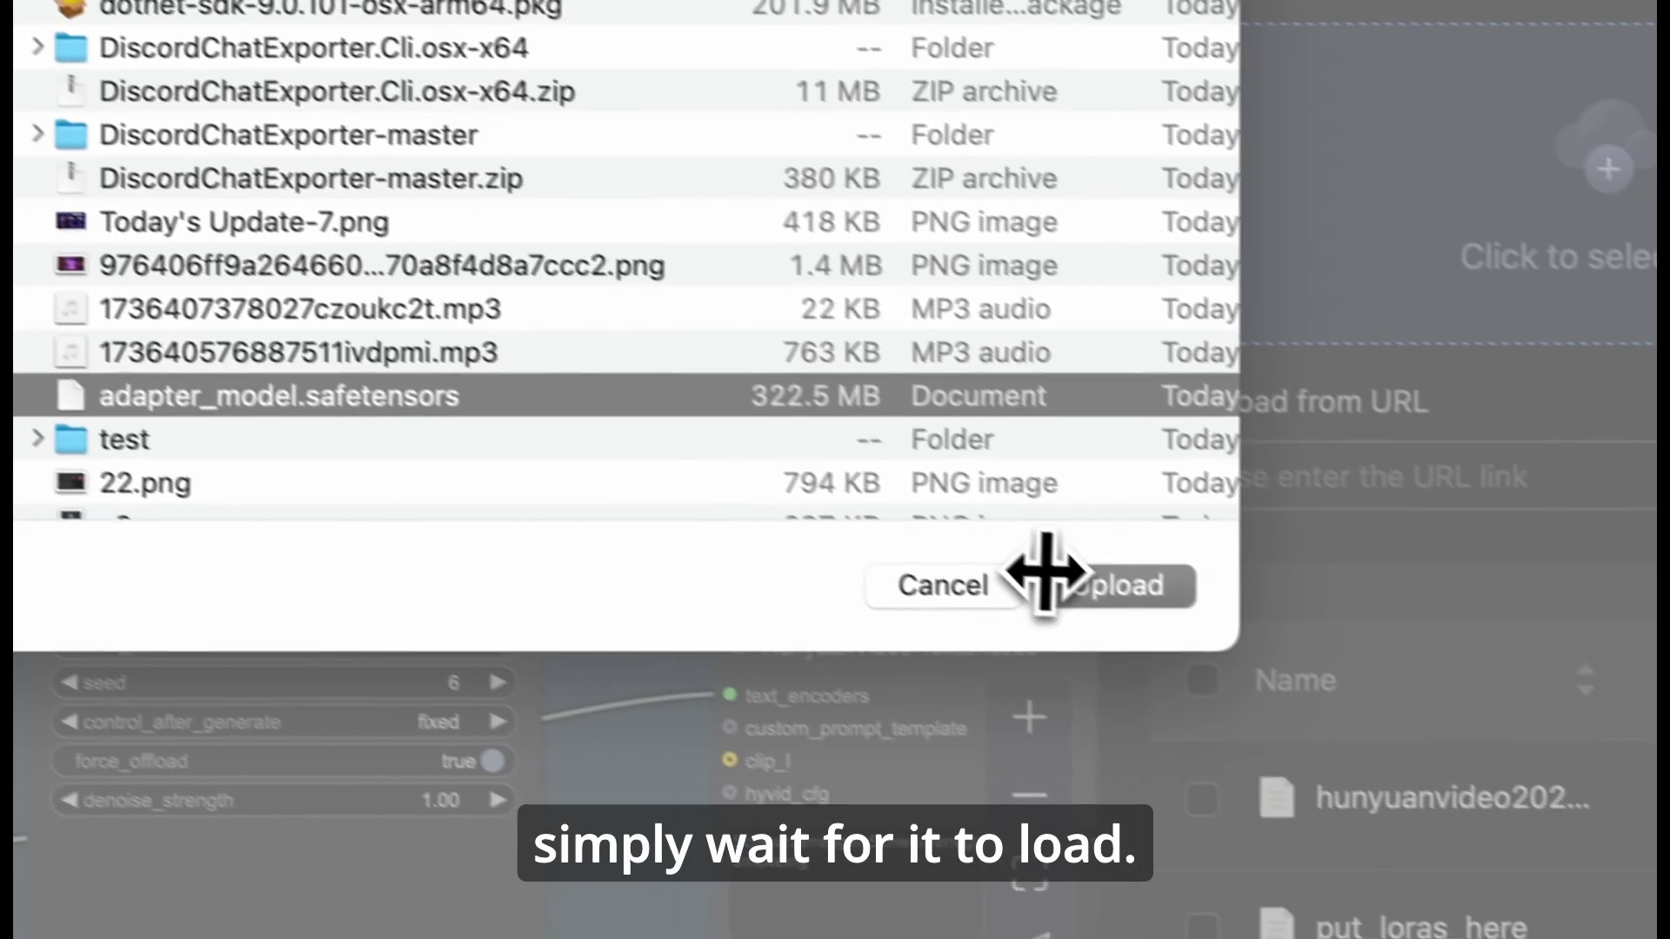
{"action": "left_click", "coordinate": [1048, 574]}
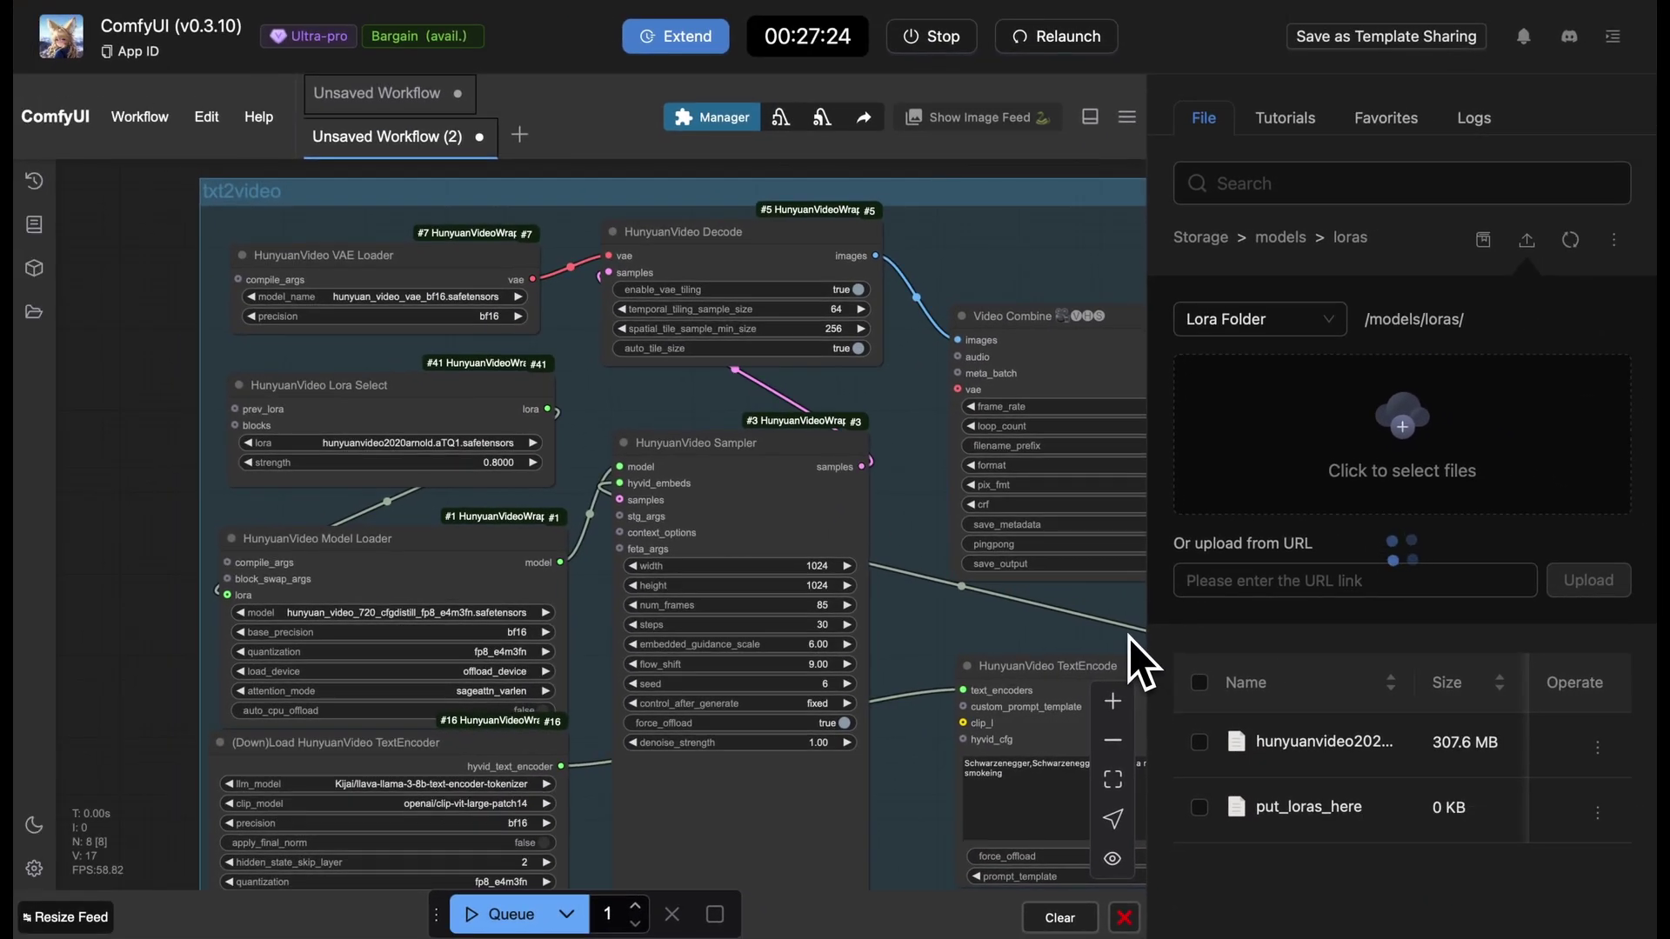
- Relaunch, select the adapter_model.safetensors LoRA, set prompt 'A Doberman running on the grass', and queue
{"action": "left_click", "coordinate": [491, 445]}
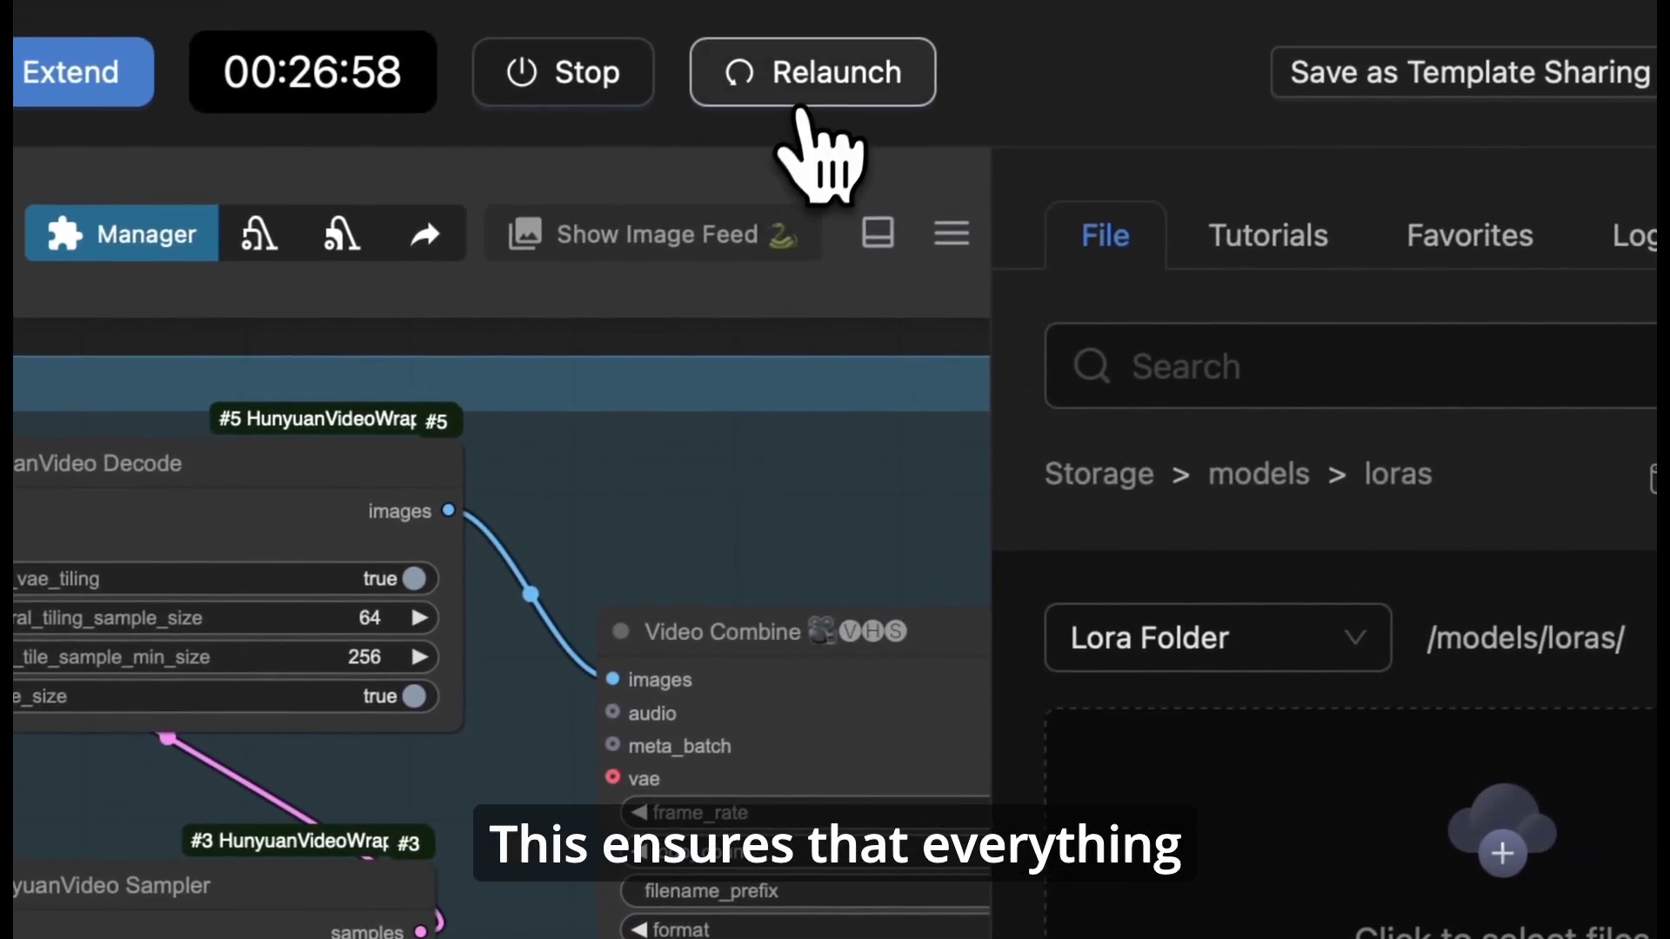
{"action": "left_click", "coordinate": [928, 50]}
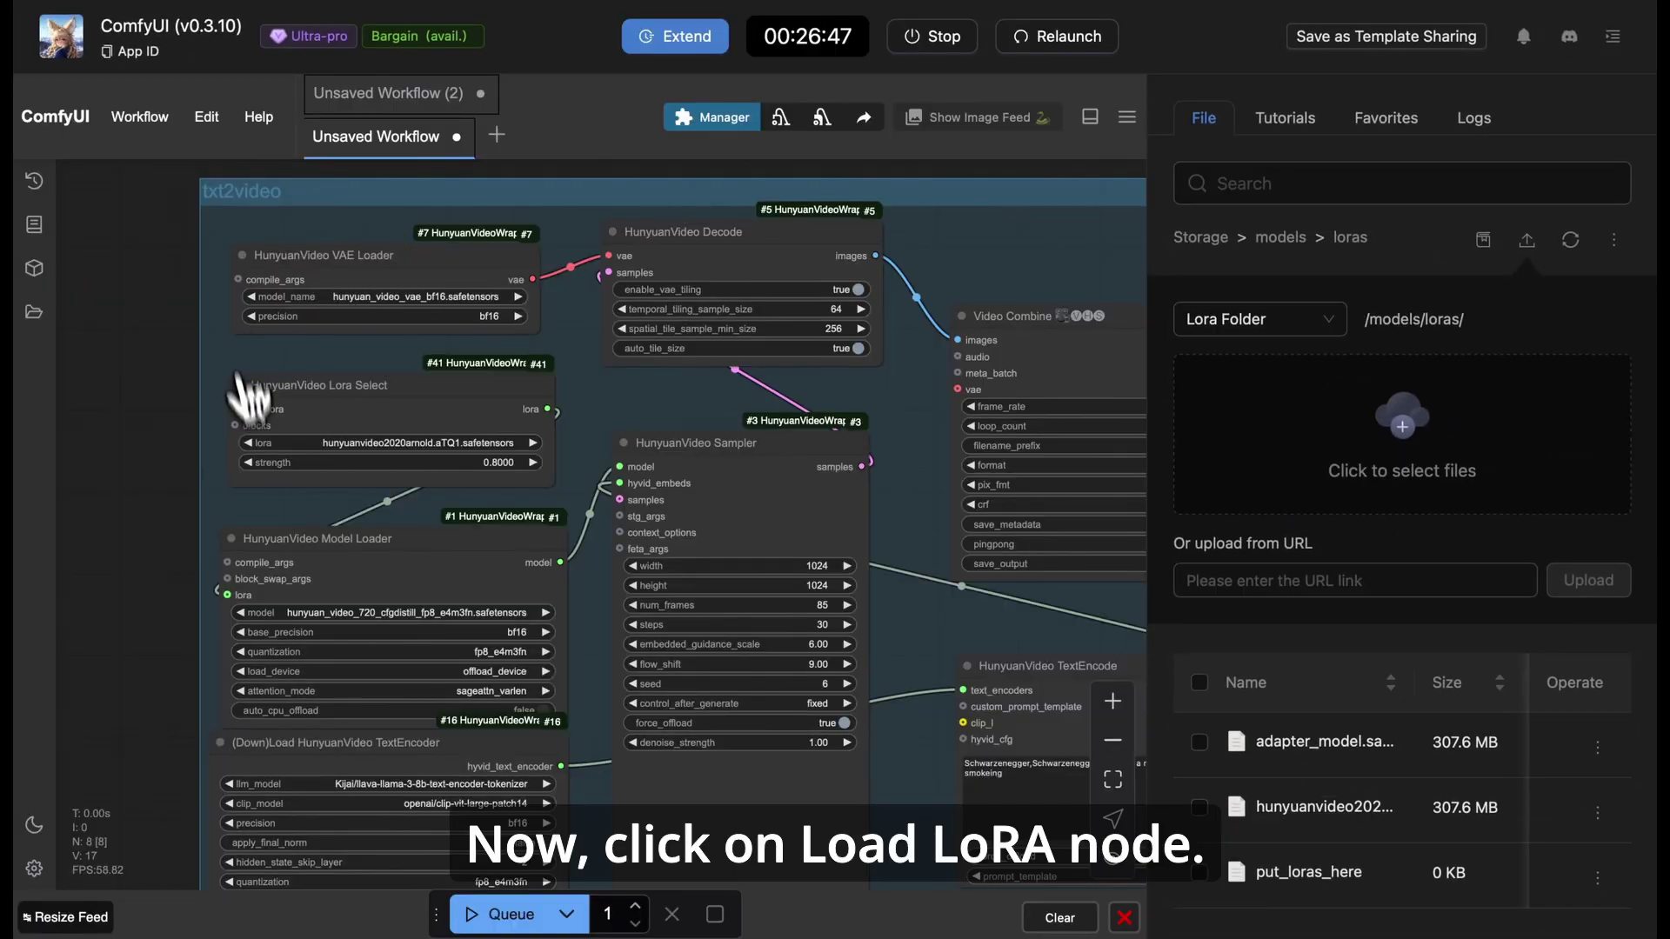
{"action": "left_click", "coordinate": [533, 443]}
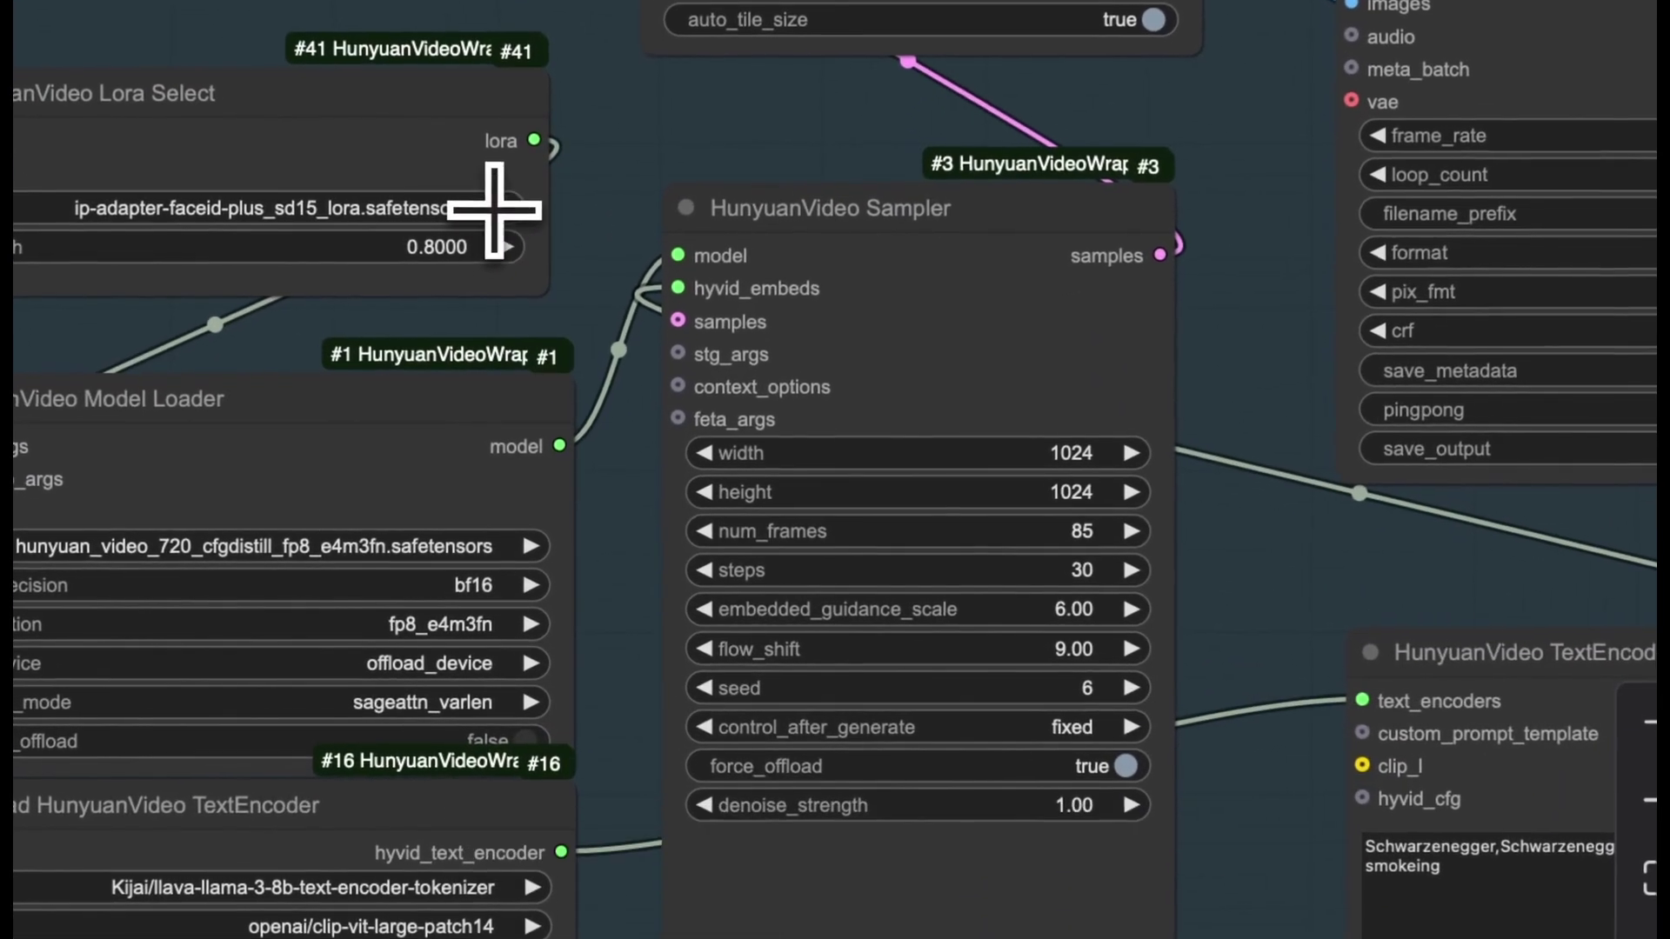
{"action": "left_click", "coordinate": [506, 443]}
{"action": "left_click", "coordinate": [480, 263]}
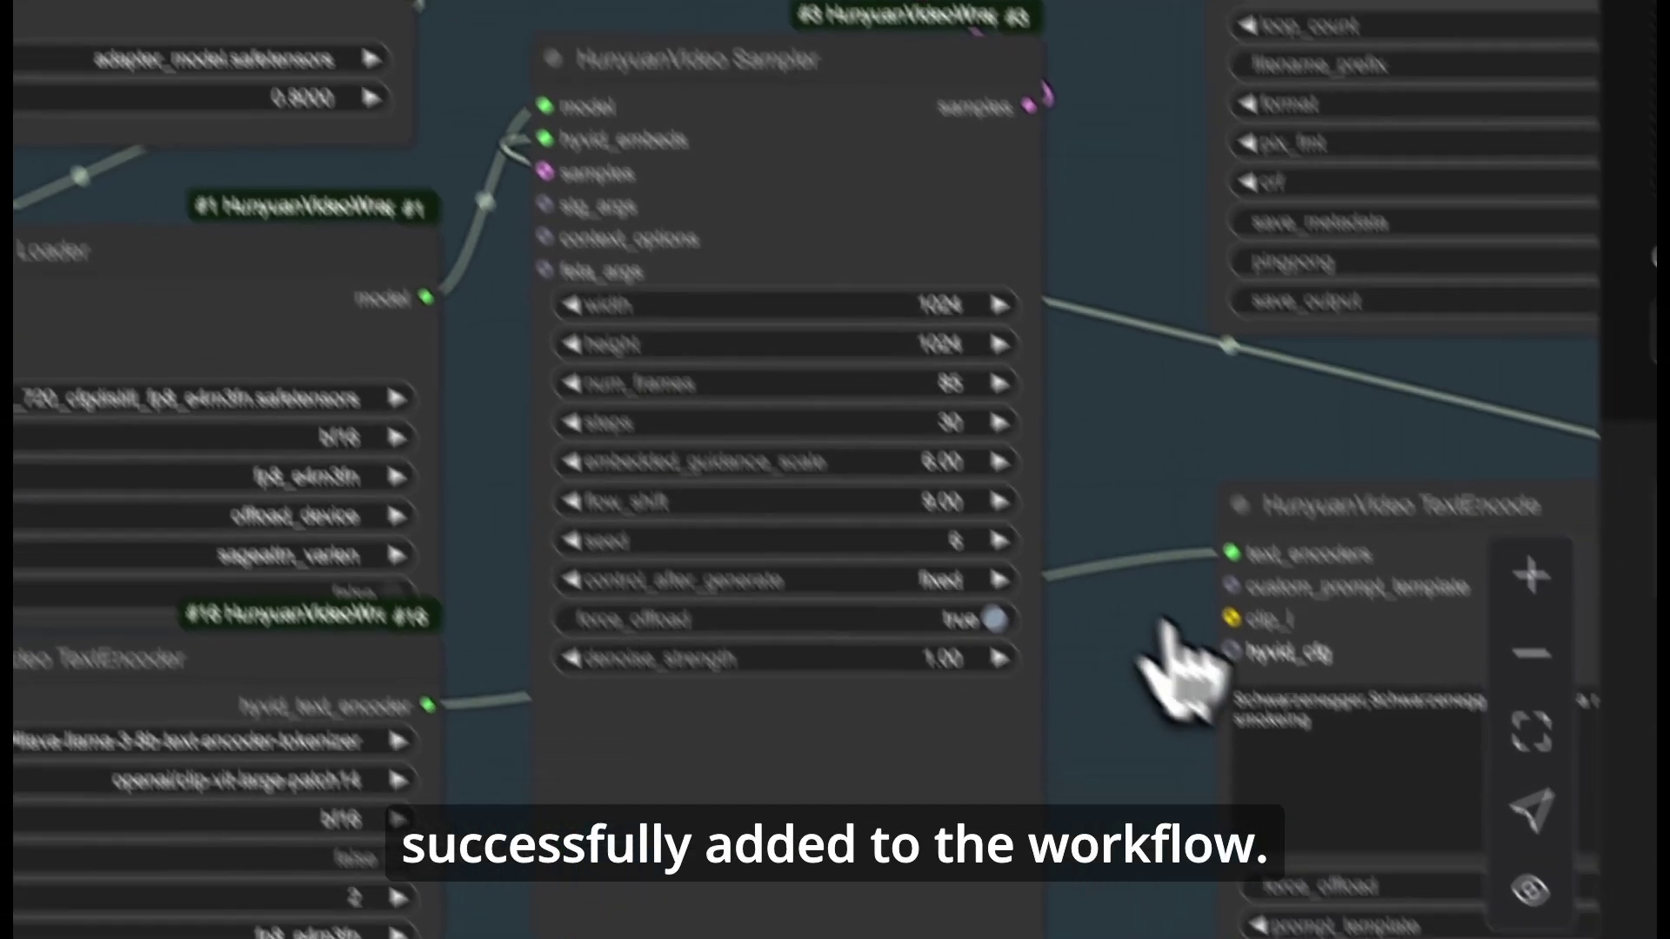
{"action": "triple_click", "coordinate": [1367, 845]}
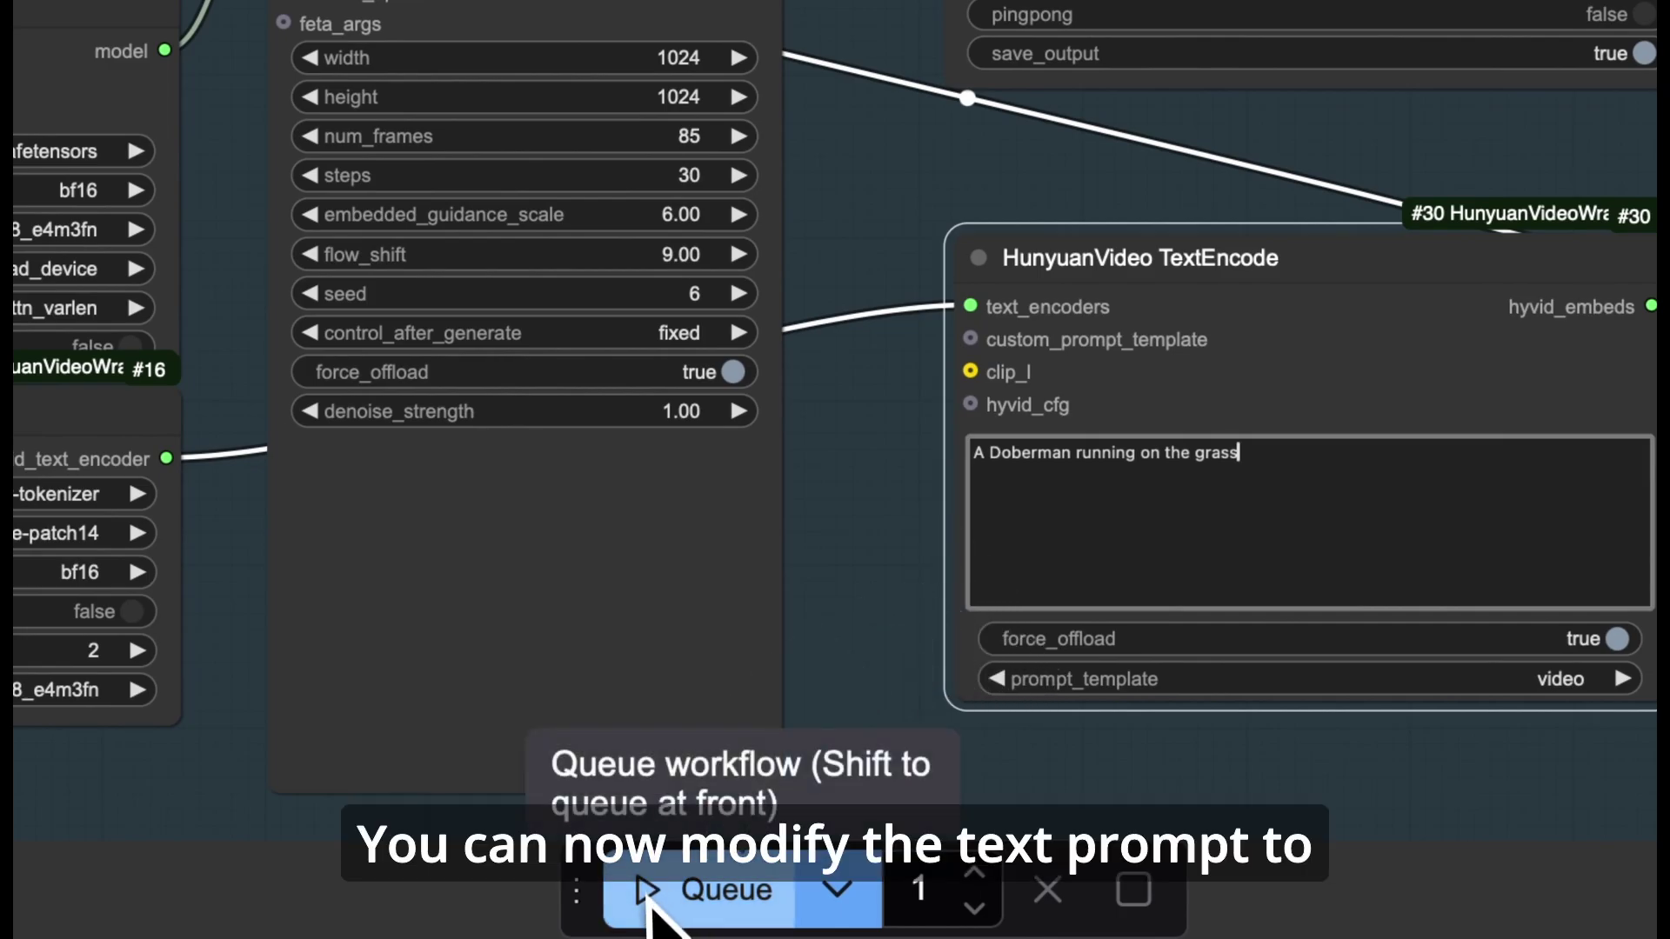
{"action": "left_click", "coordinate": [693, 915]}
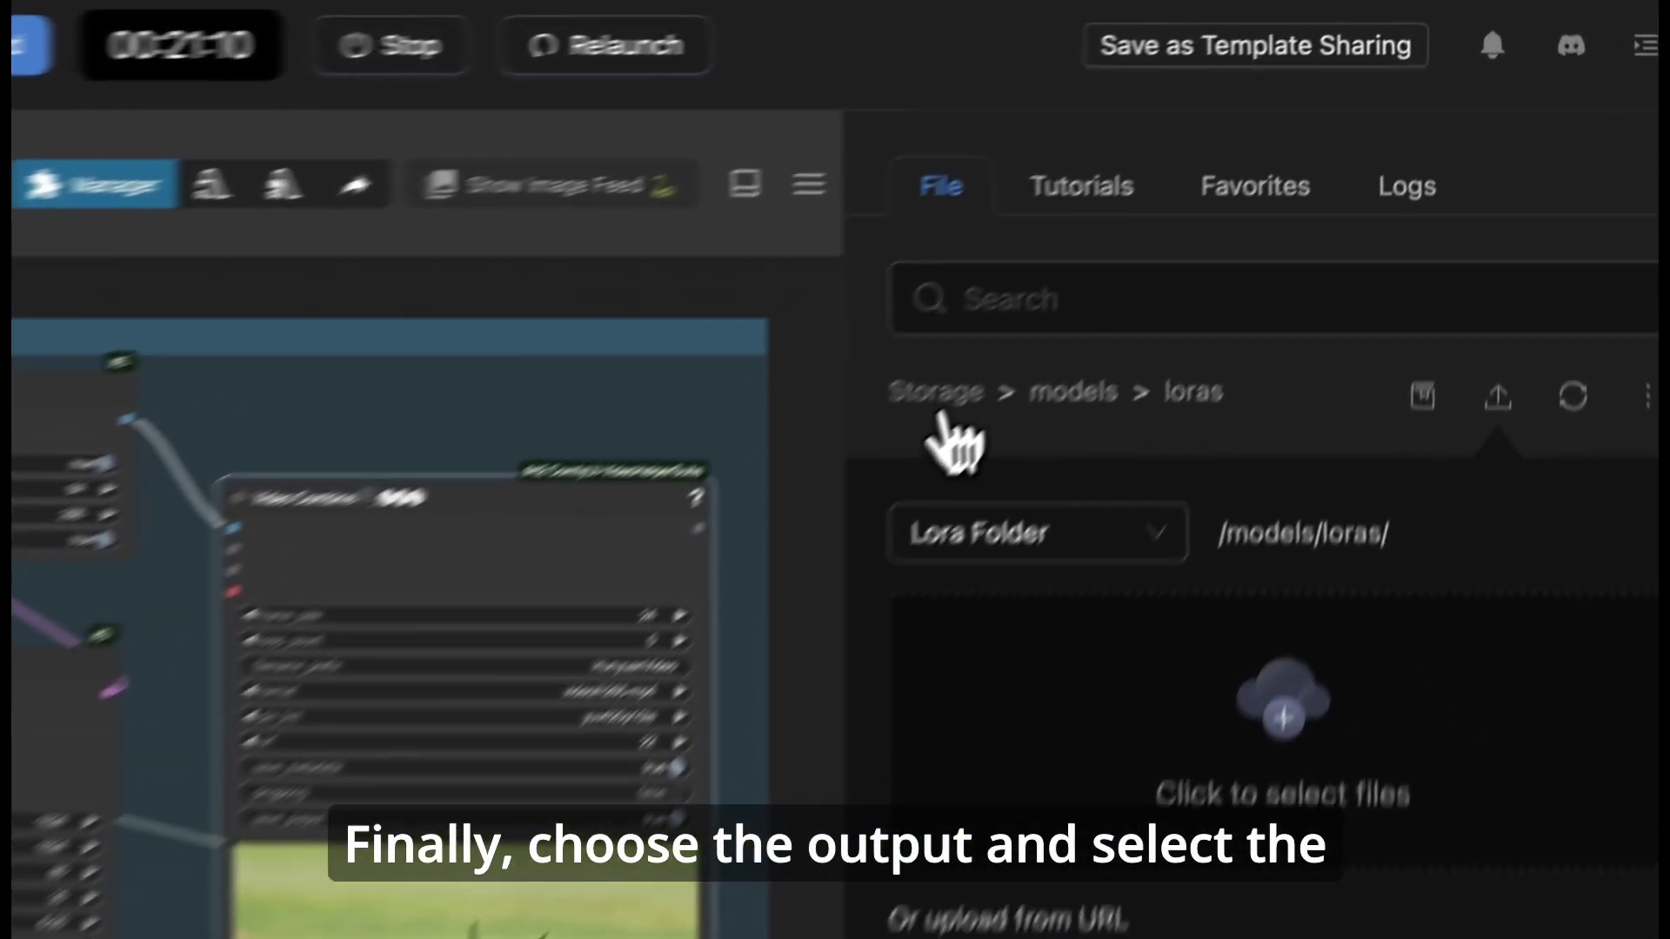
- Open the output storage folder and download the first generated HunyuanVideo file
{"action": "left_click", "coordinate": [1190, 236]}
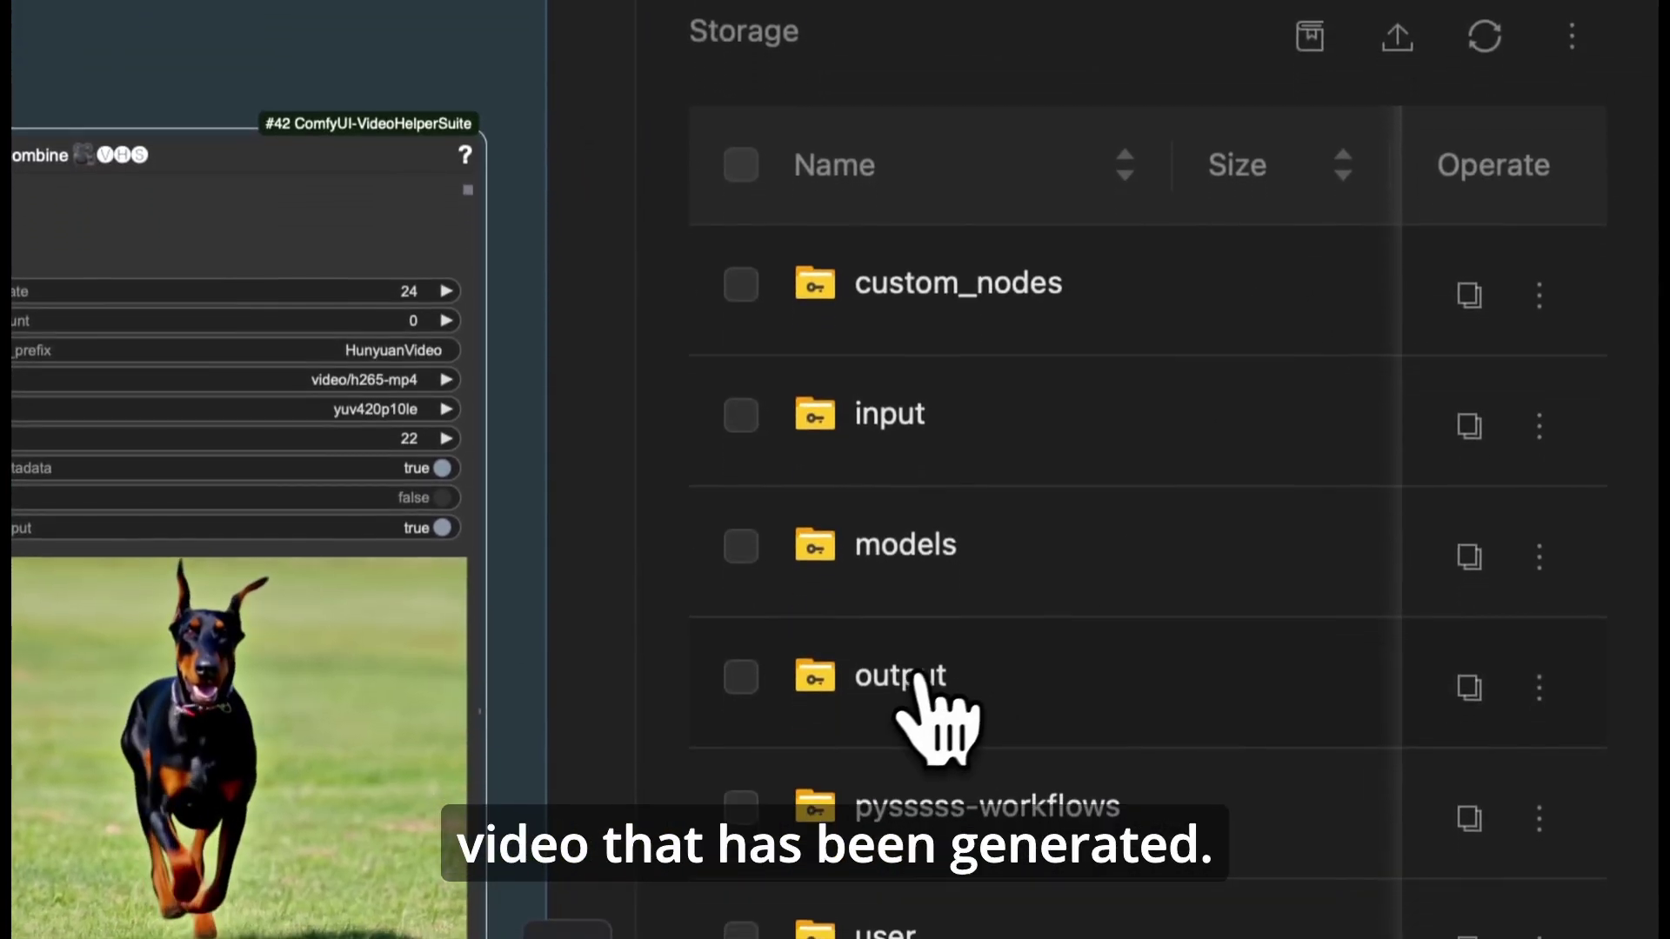
{"action": "left_click", "coordinate": [903, 772]}
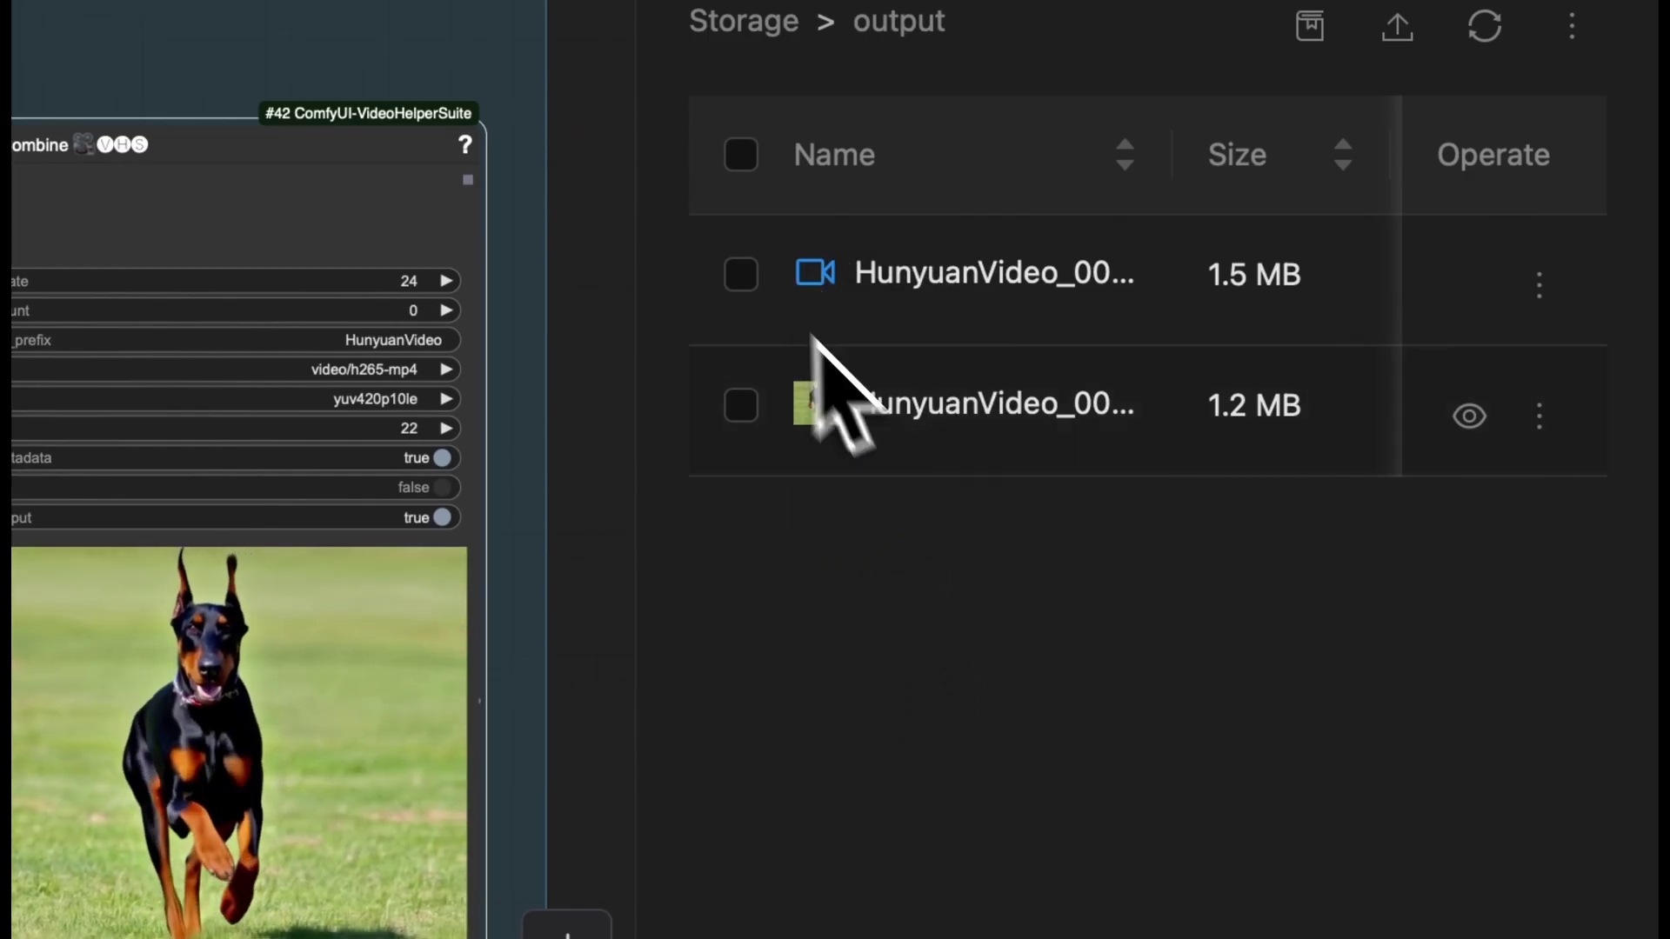
{"action": "left_click", "coordinate": [741, 275]}
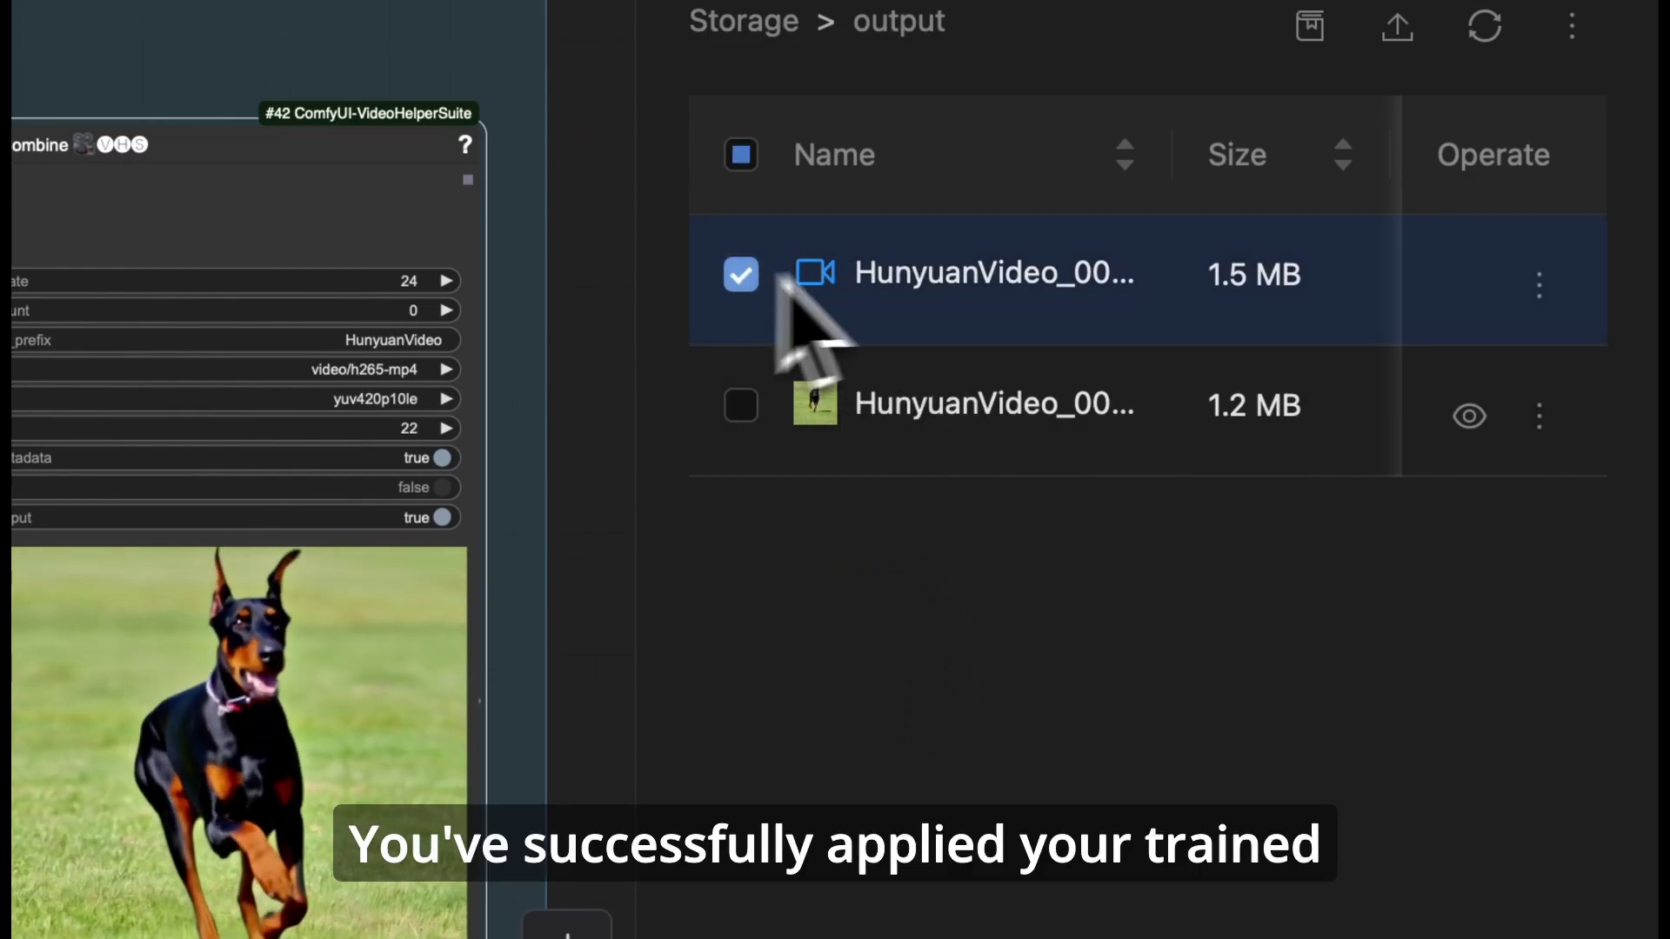
{"action": "left_click", "coordinate": [1540, 284]}
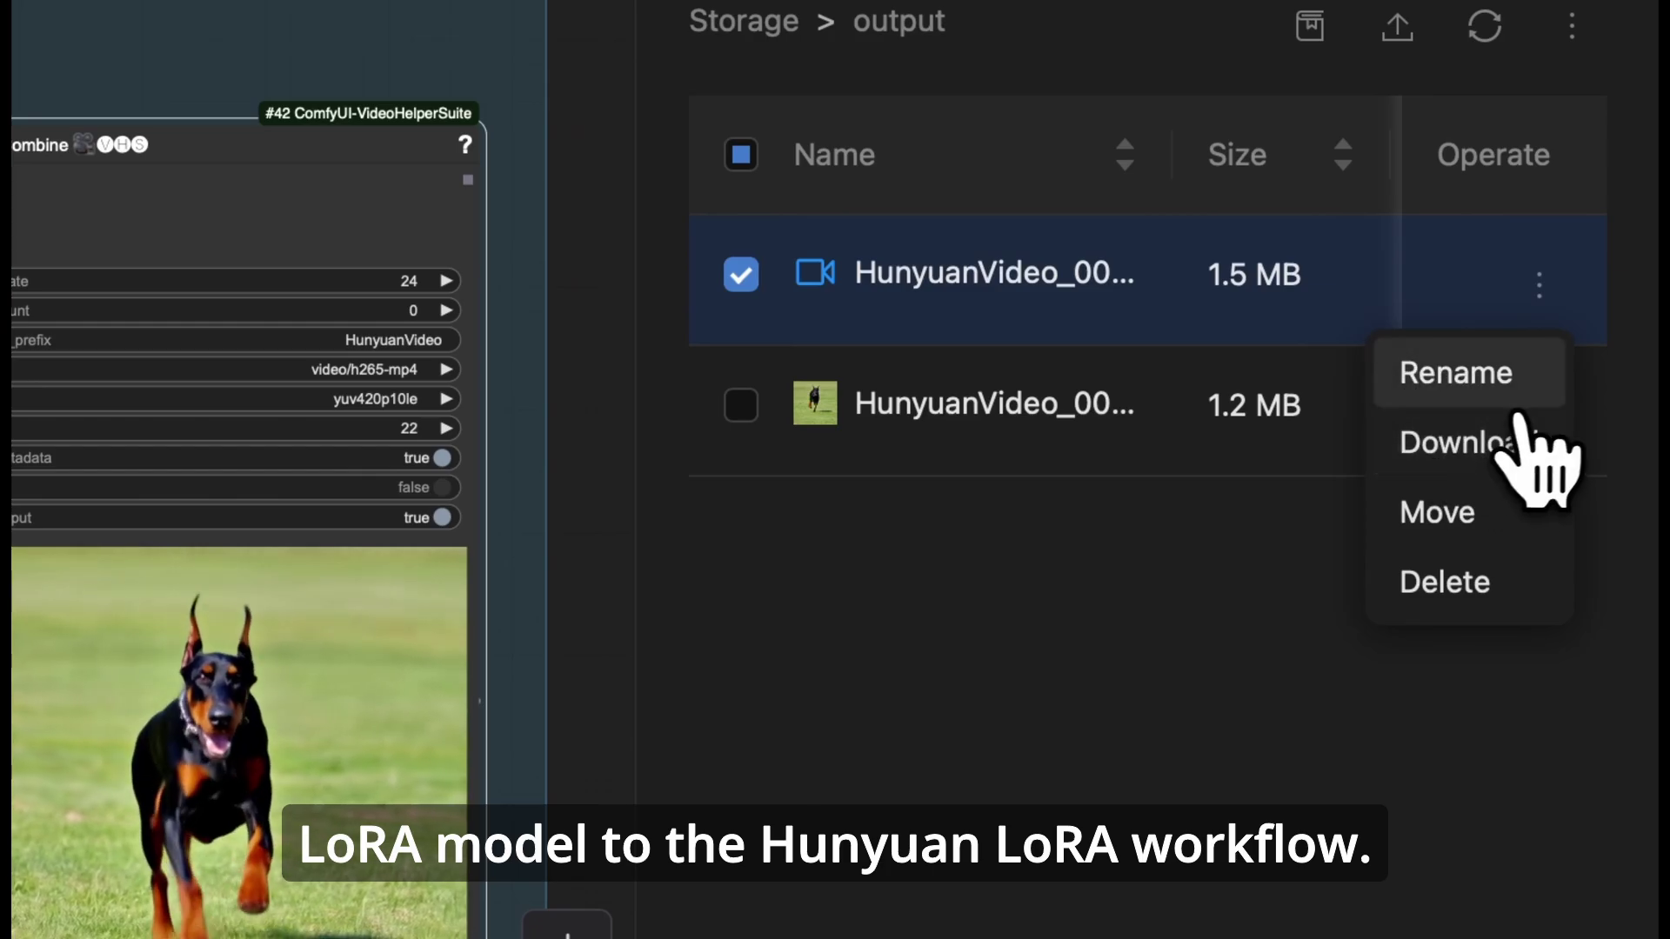
{"action": "left_click", "coordinate": [1480, 440]}
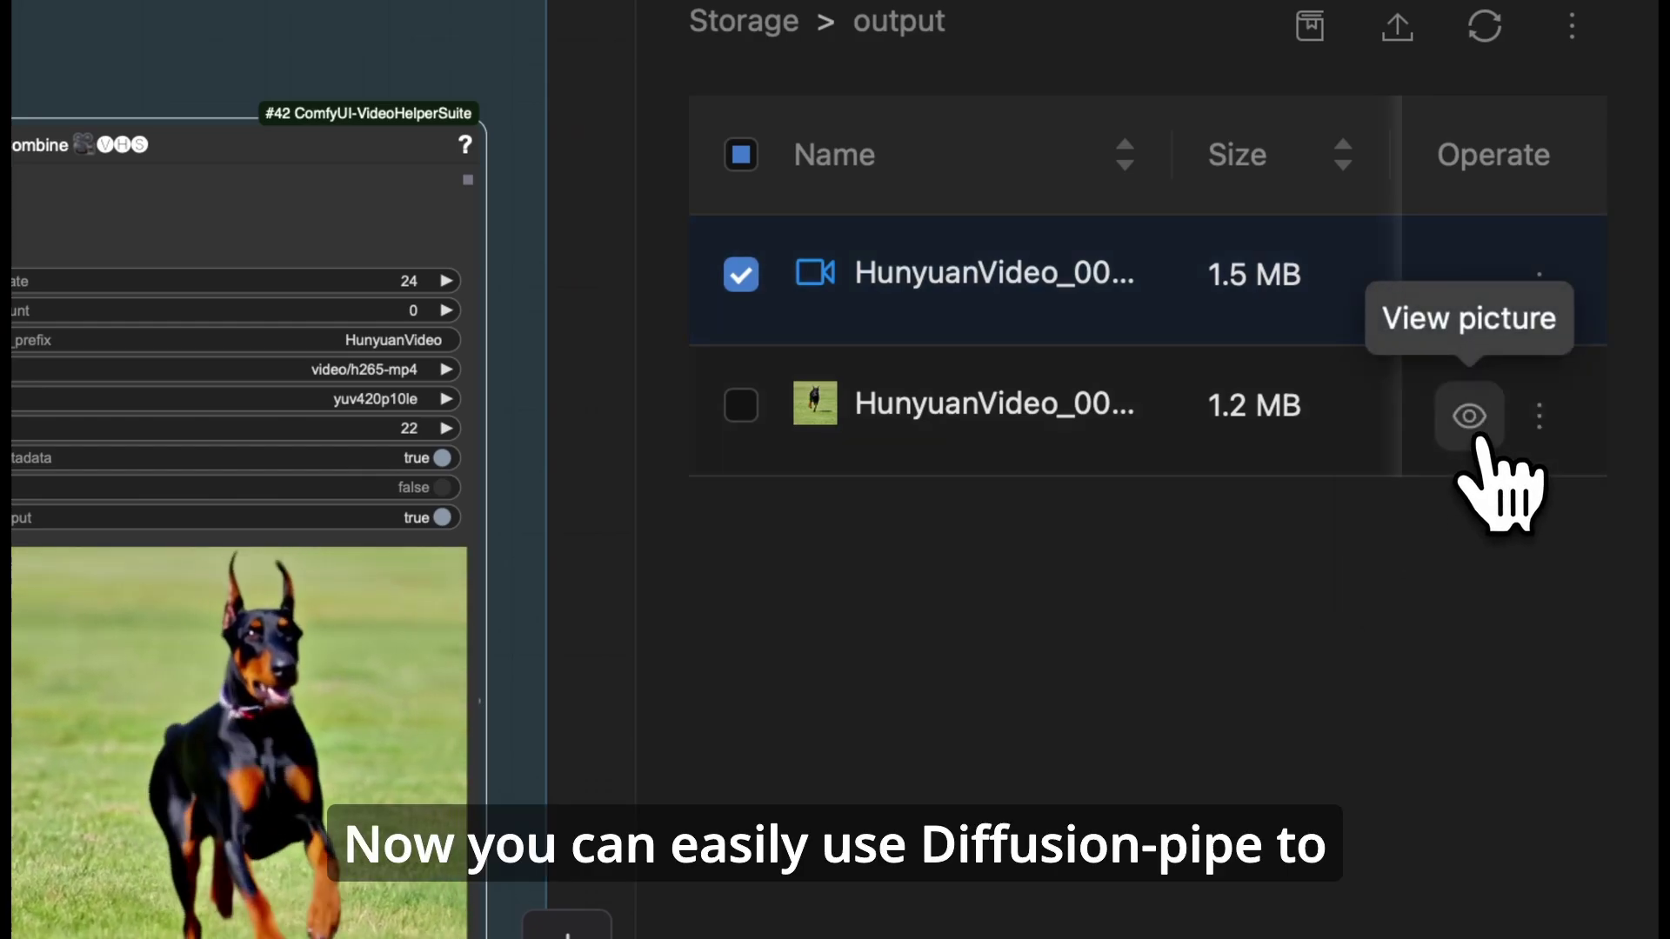